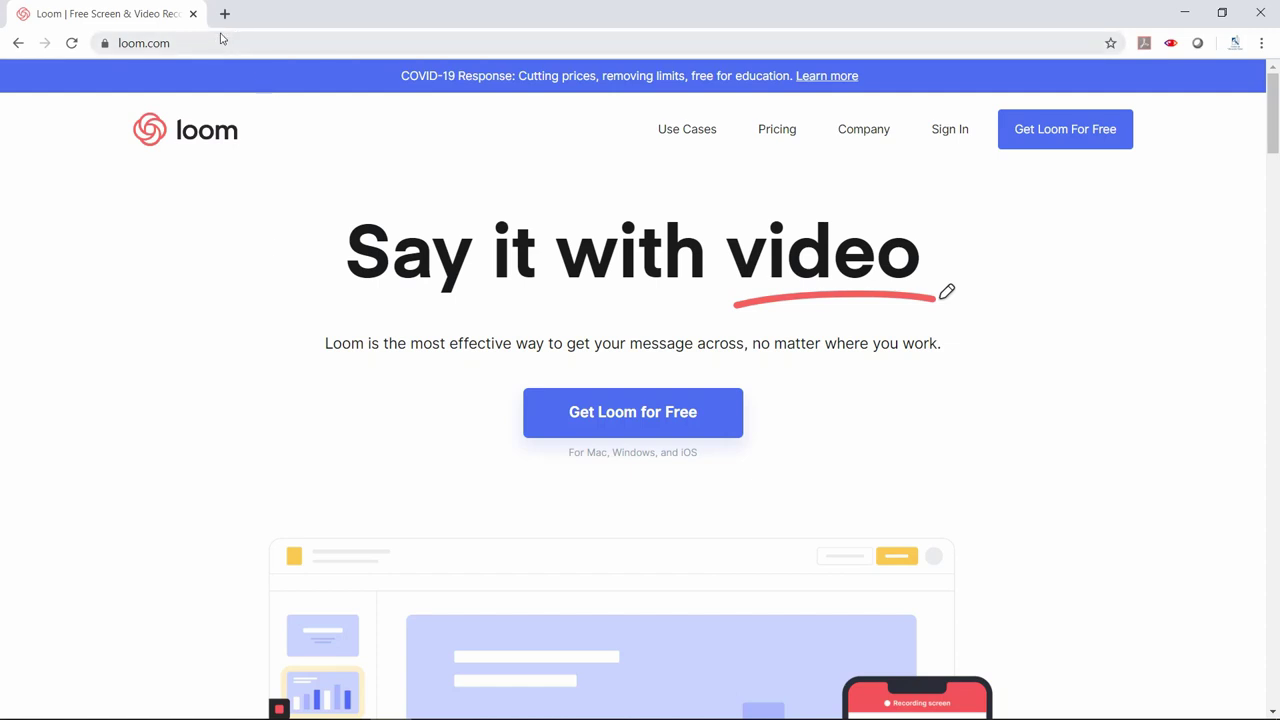
- Search the web for 'loom' in a new tab
left_click(224, 13)
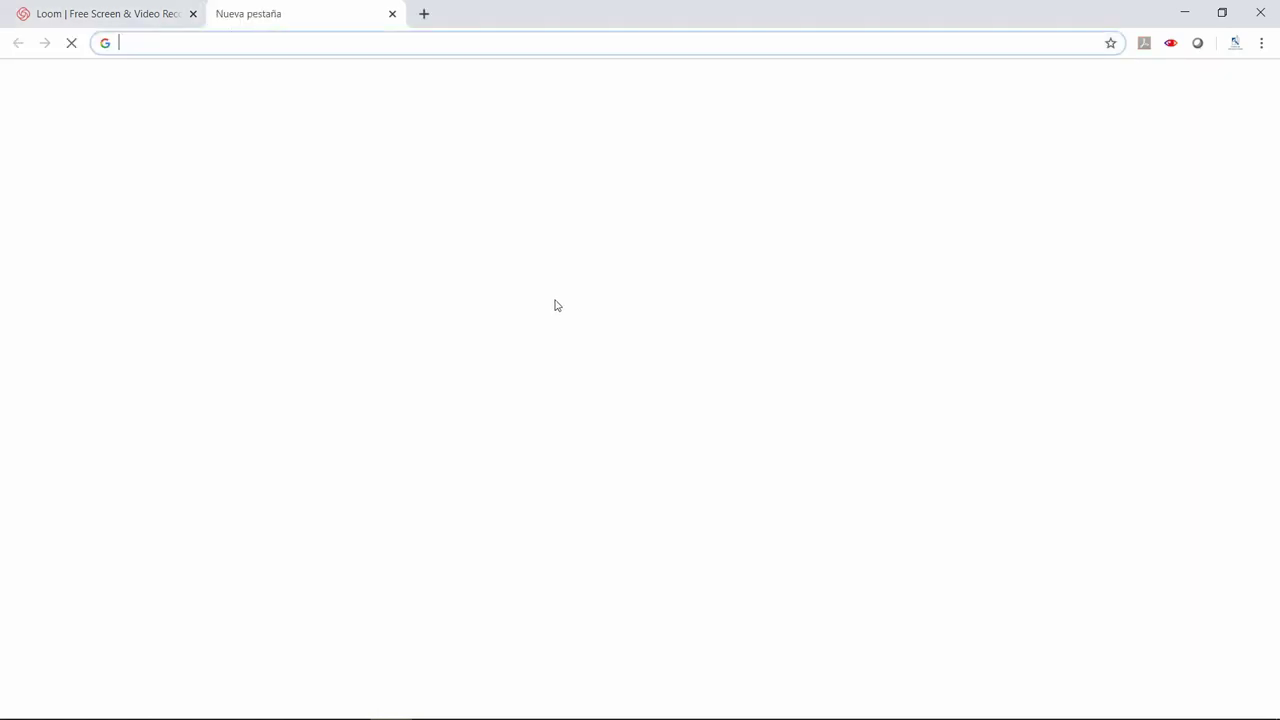
type("loom")
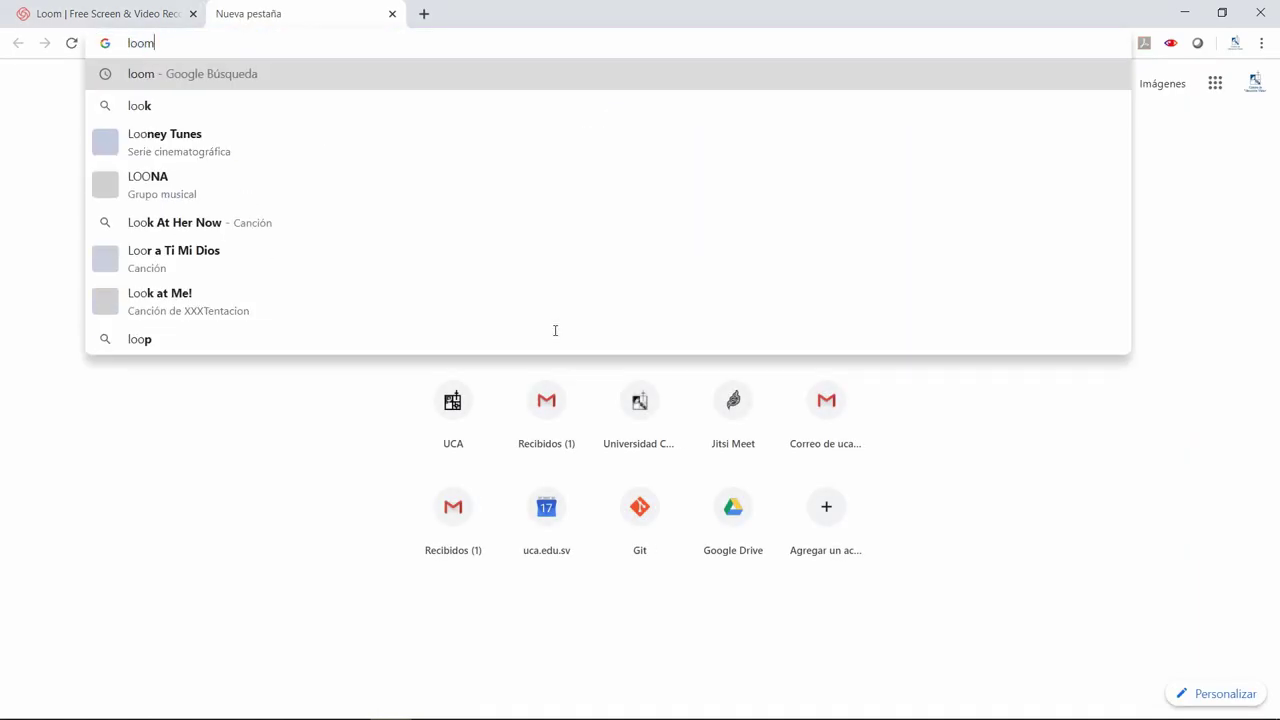
key("Return")
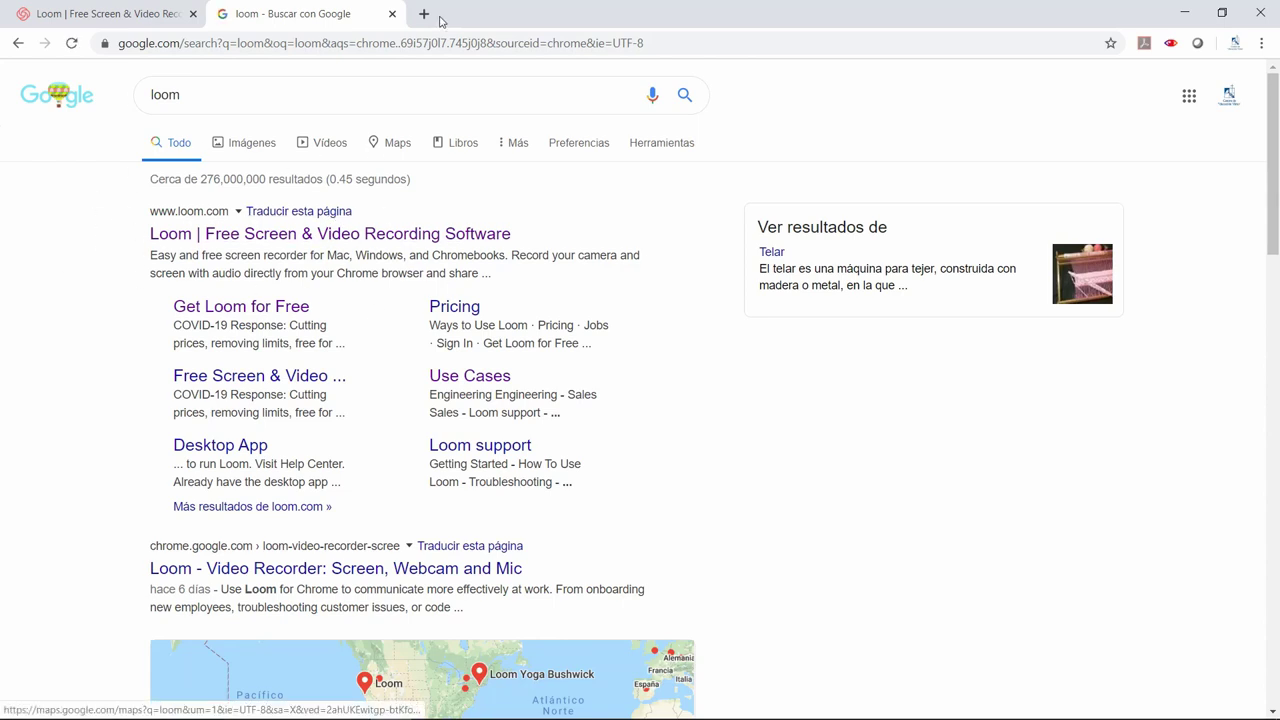
- Close the results tab, browse the loom.com homepage, and go to the Loom sign-in page
left_click(392, 14)
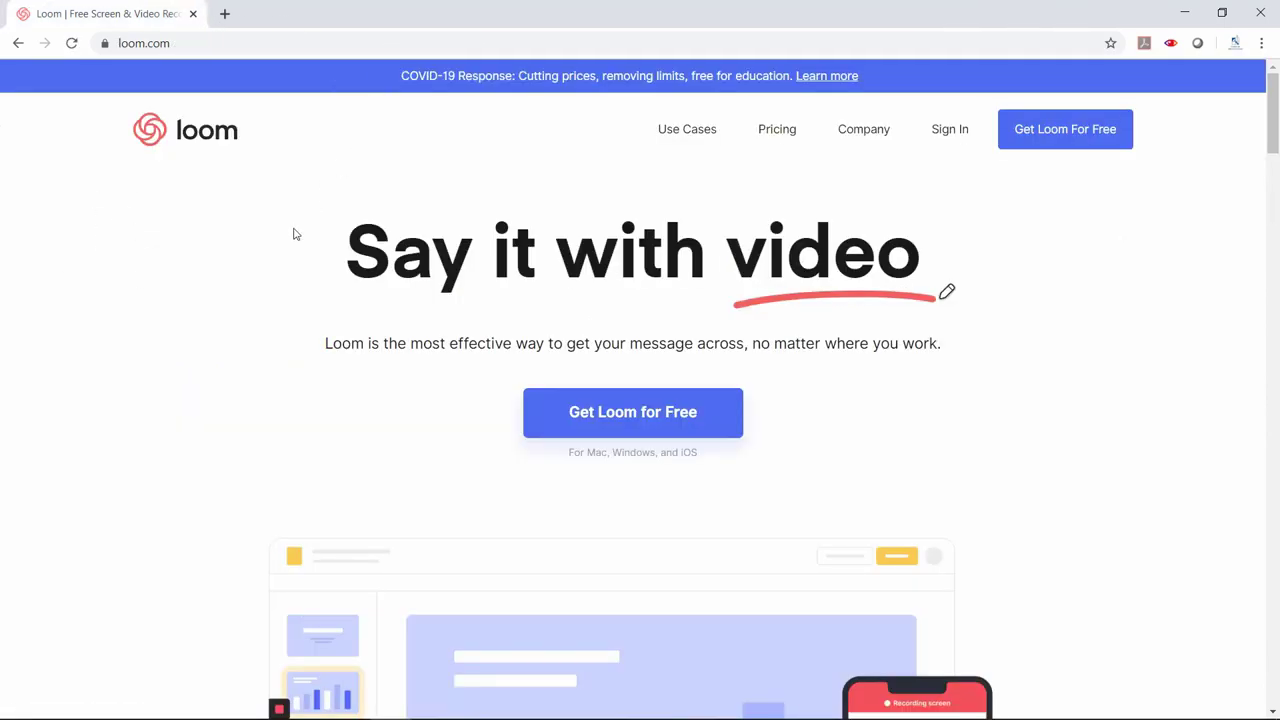
scroll(246, 374, "down", 7)
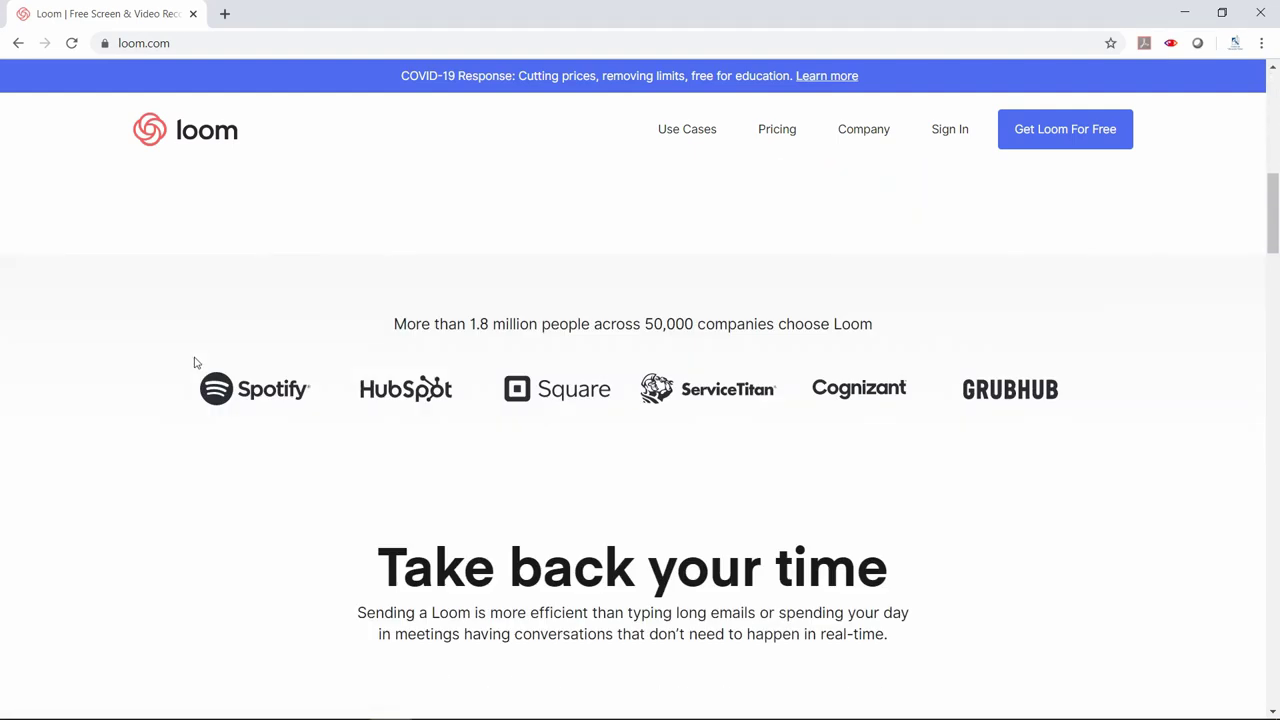
scroll(196, 363, "down", 2)
scroll(196, 363, "up", 10)
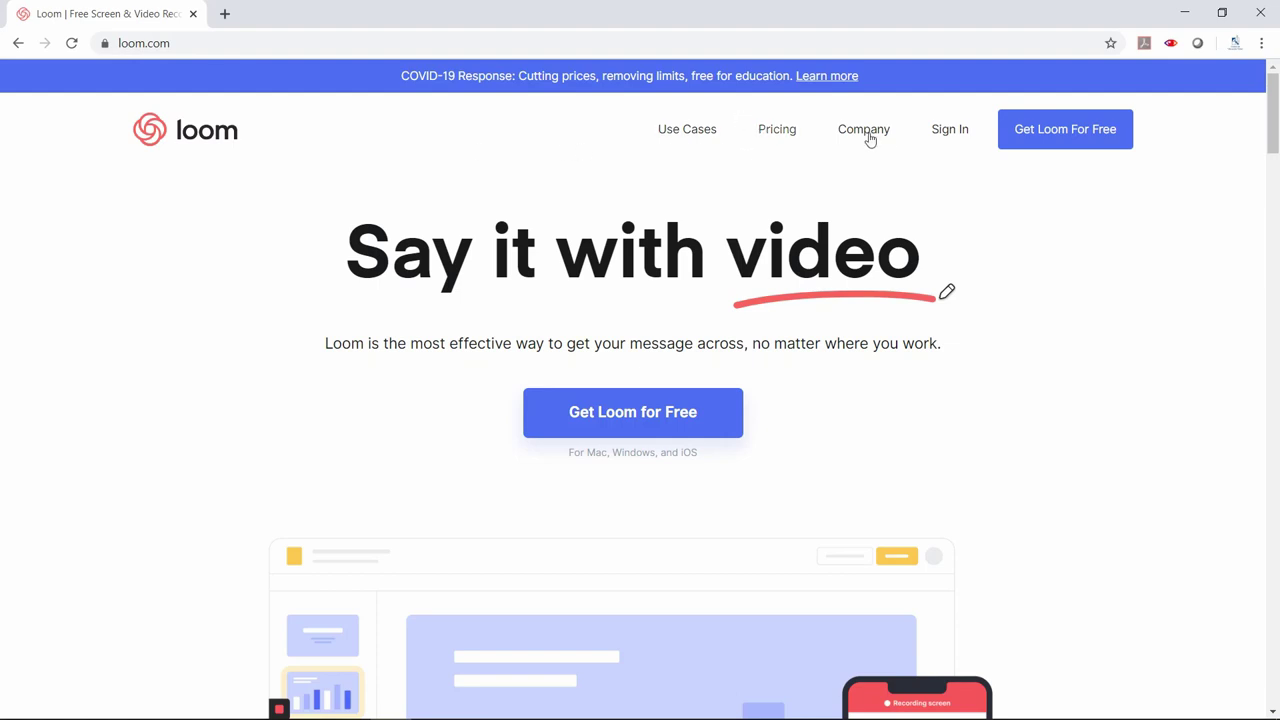
left_click(949, 133)
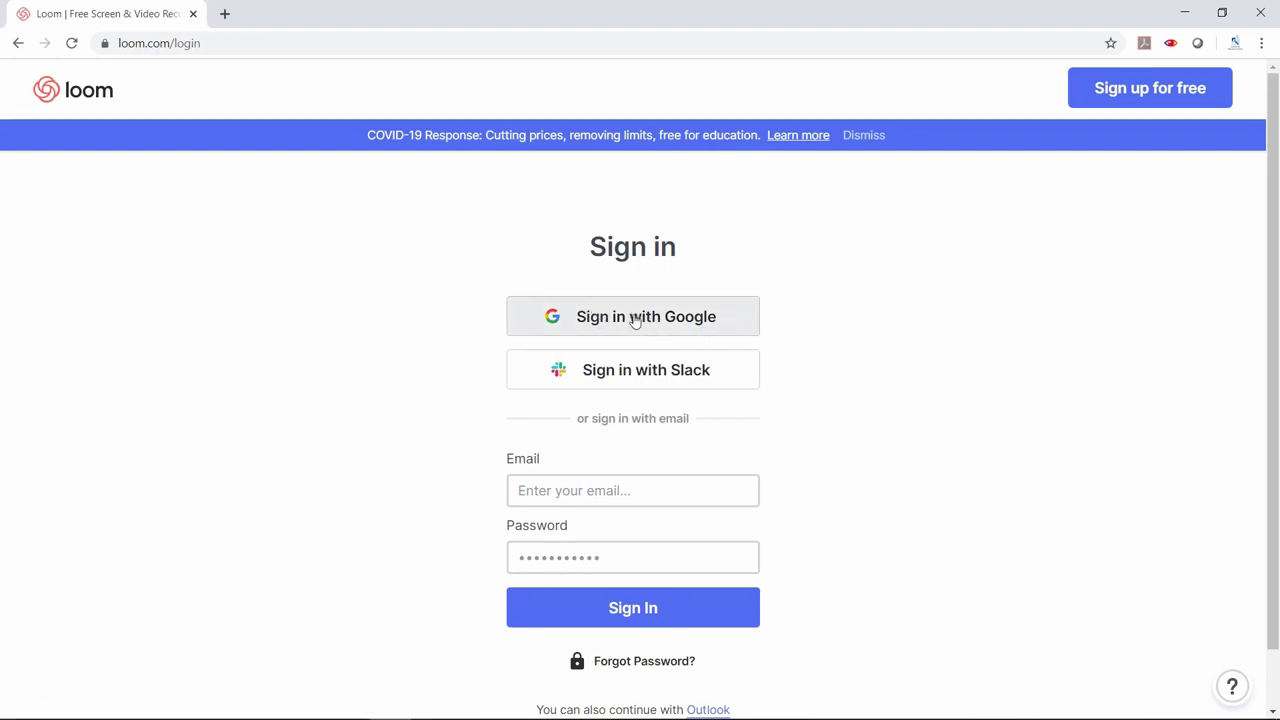
- Choose 'Sign in with Google' on the Loom sign-in page
left_click(634, 318)
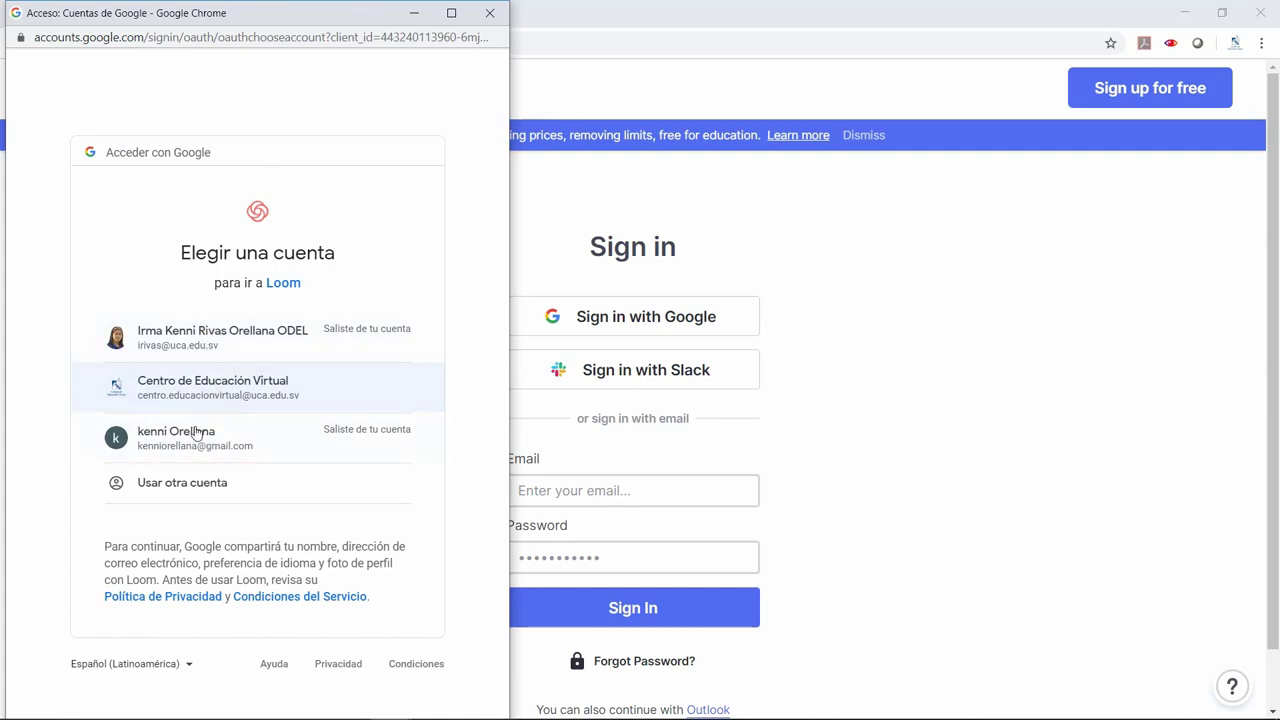
- Pick 'Usar otra cuenta' and enter the university Google email address
left_click(186, 497)
left_click(174, 379)
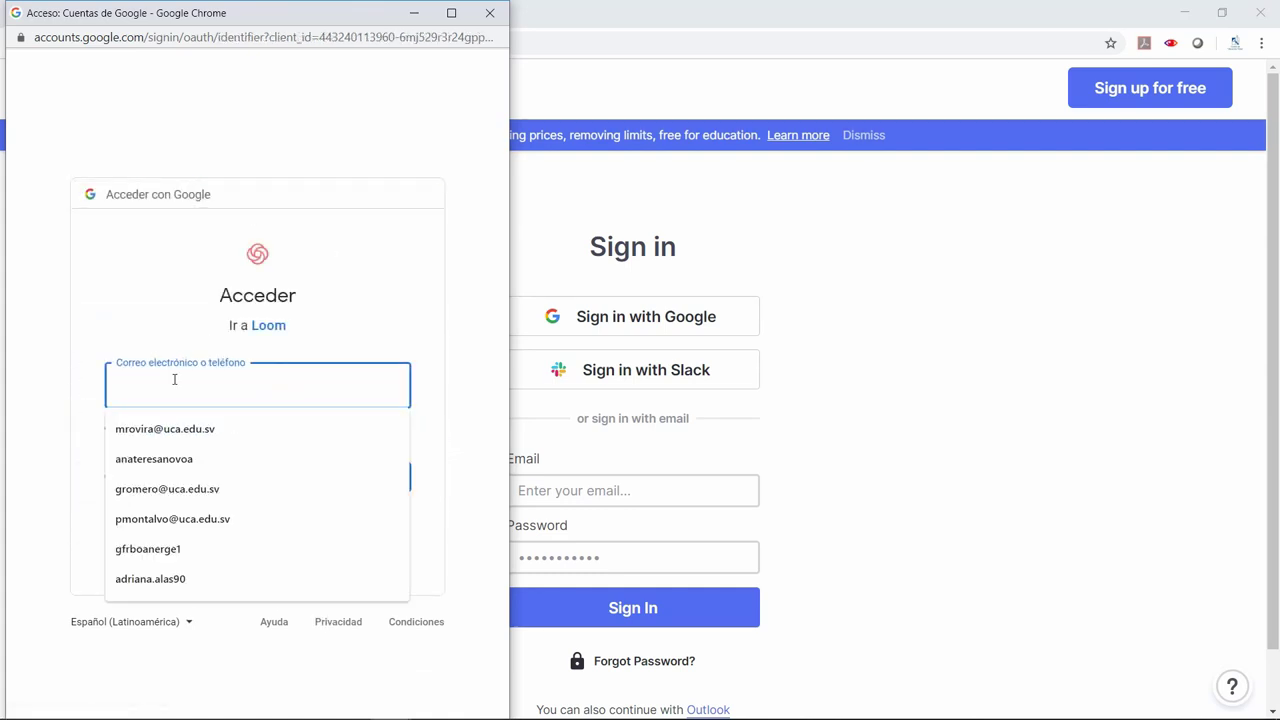
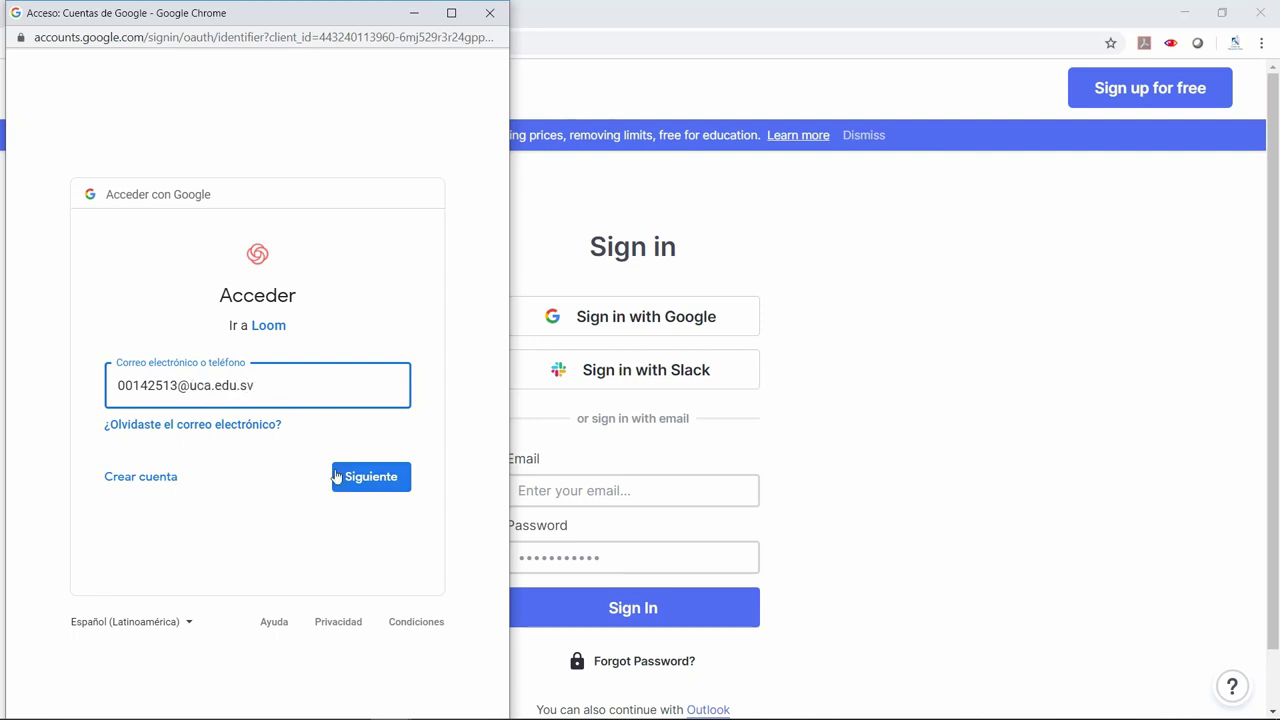
left_click(352, 482)
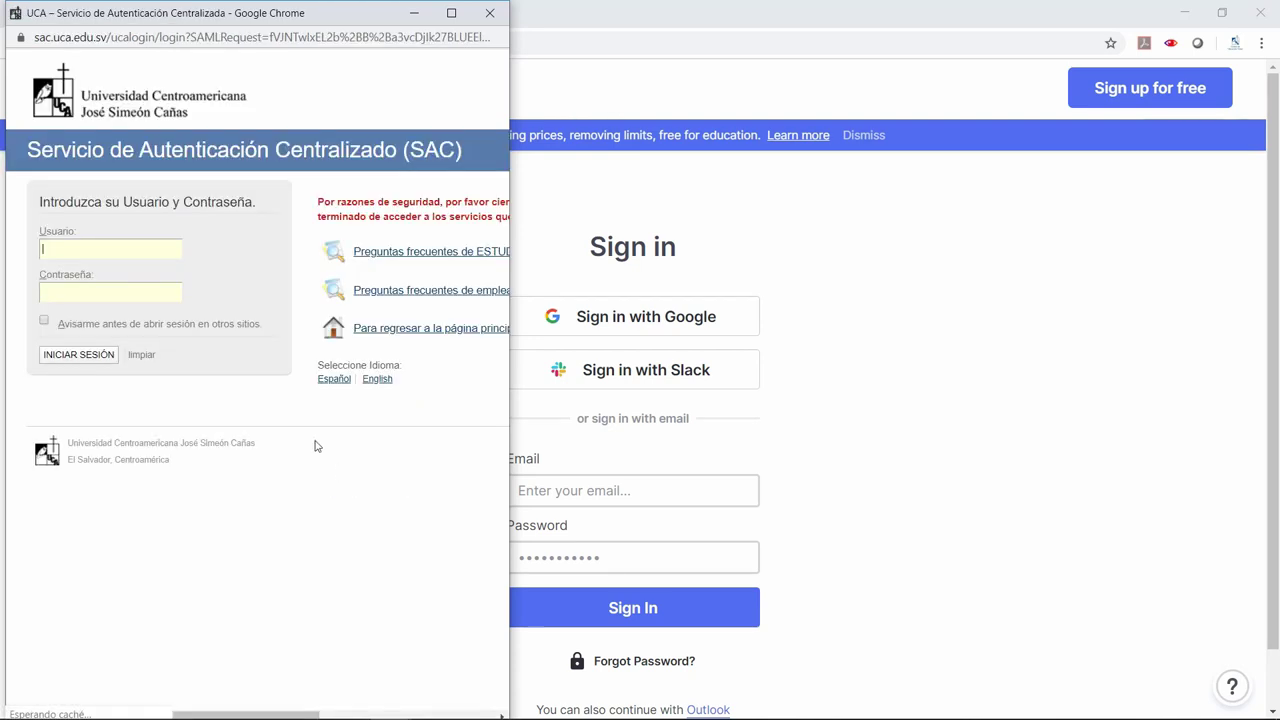
- Log in with the university username and password, then confirm the account with Continuar
left_click(116, 252)
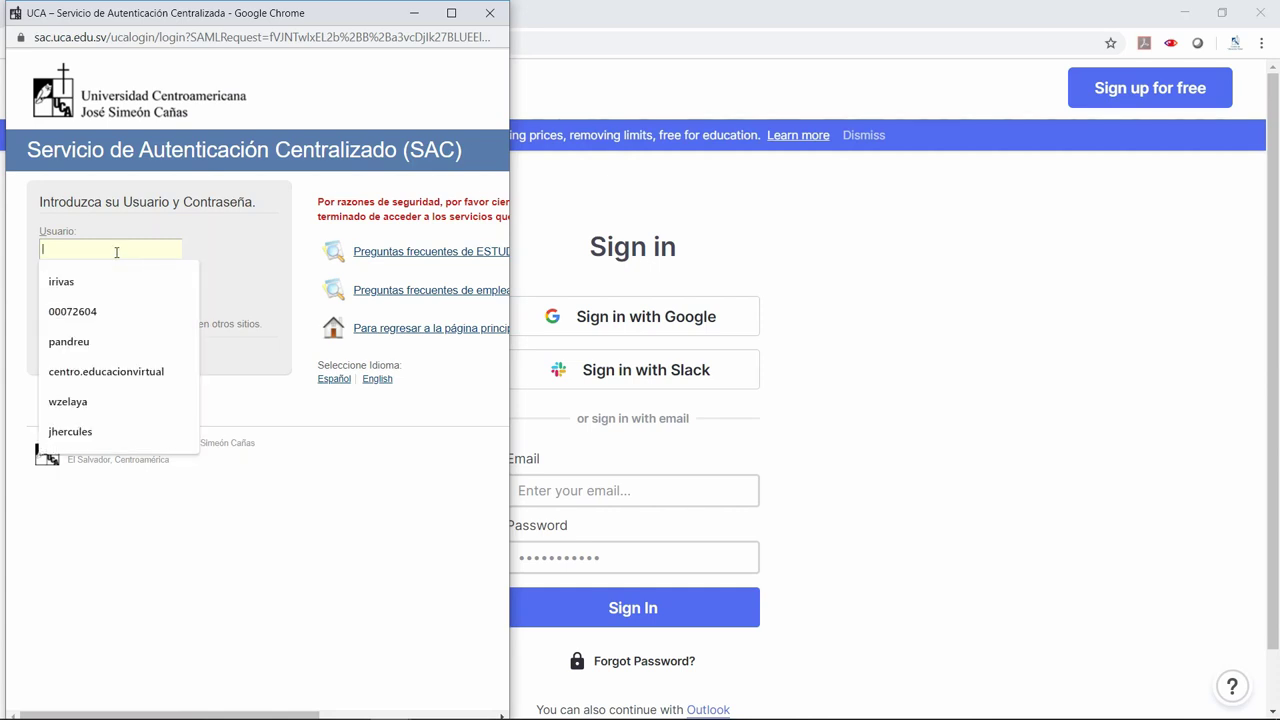
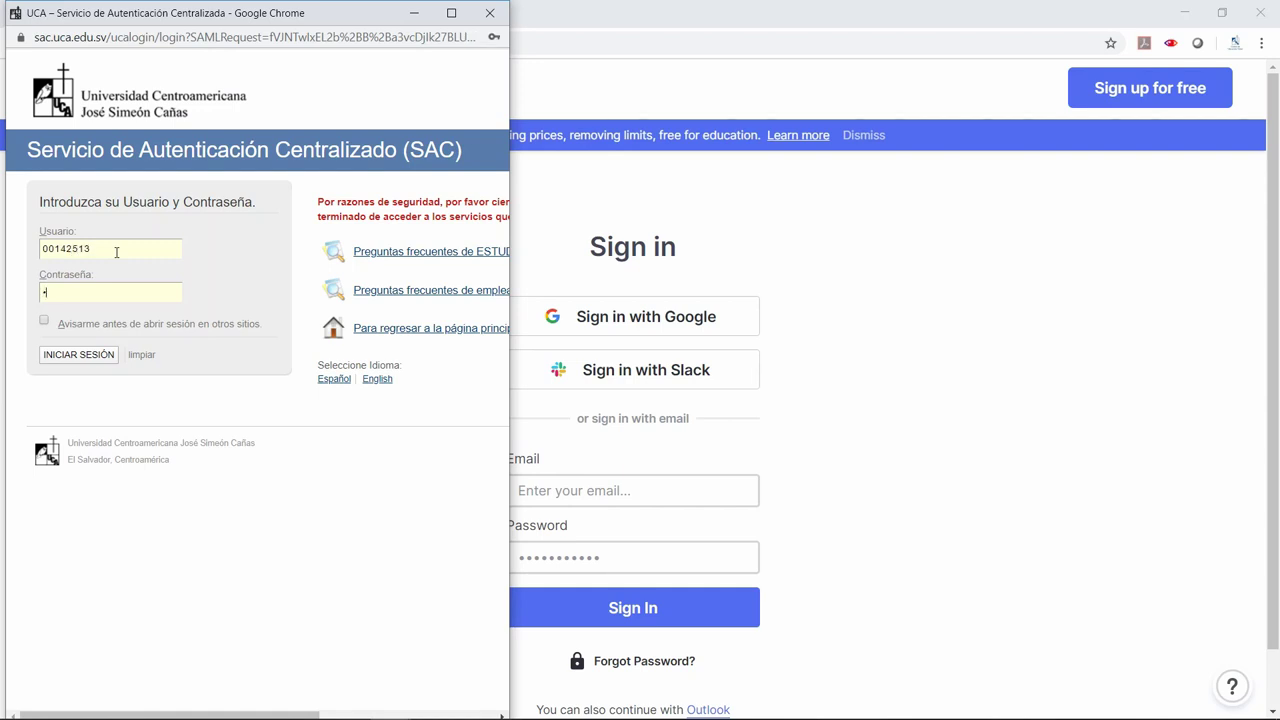
left_click(84, 352)
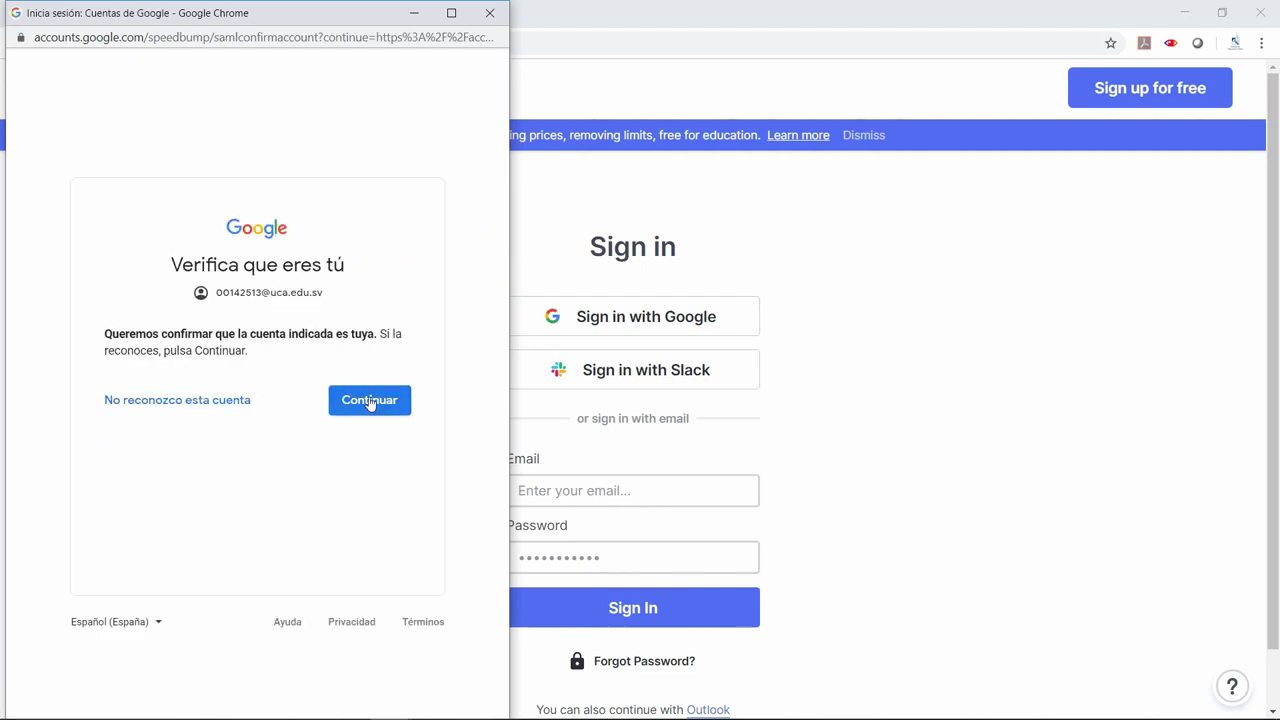
left_click(346, 402)
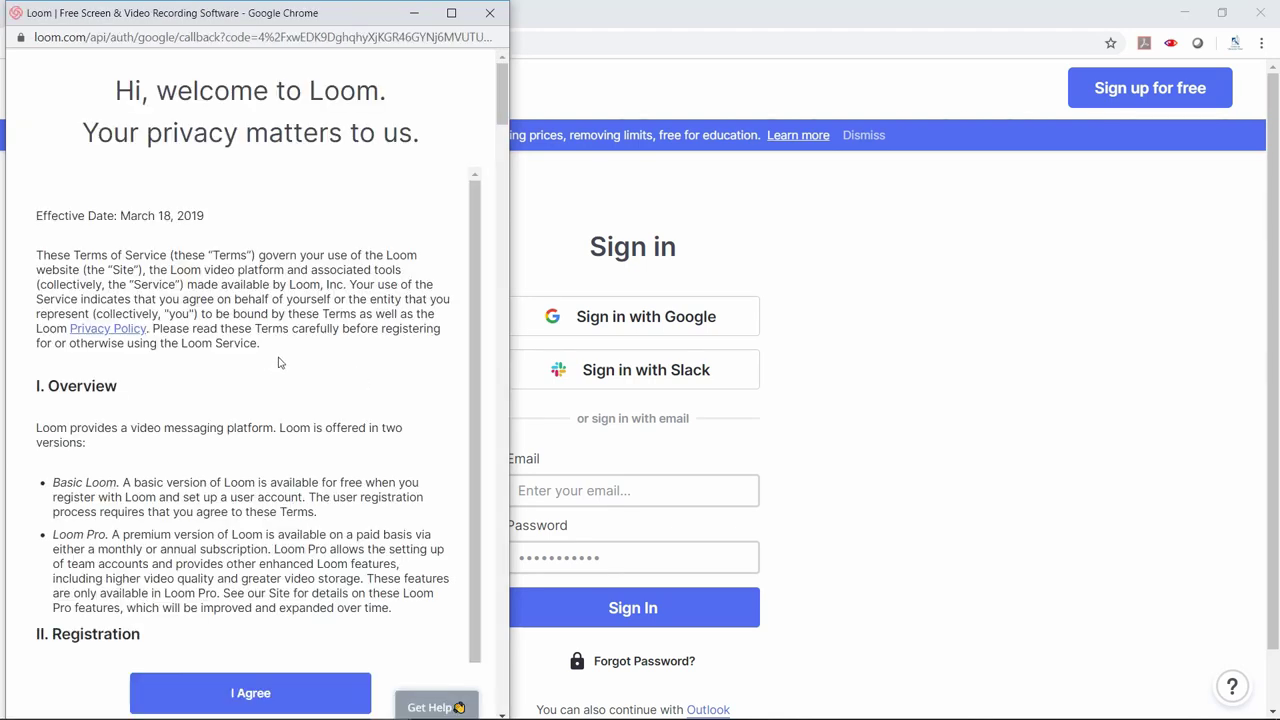
- Read through Loom's Terms of Service and choose I Agree
scroll(280, 363, "down", 2)
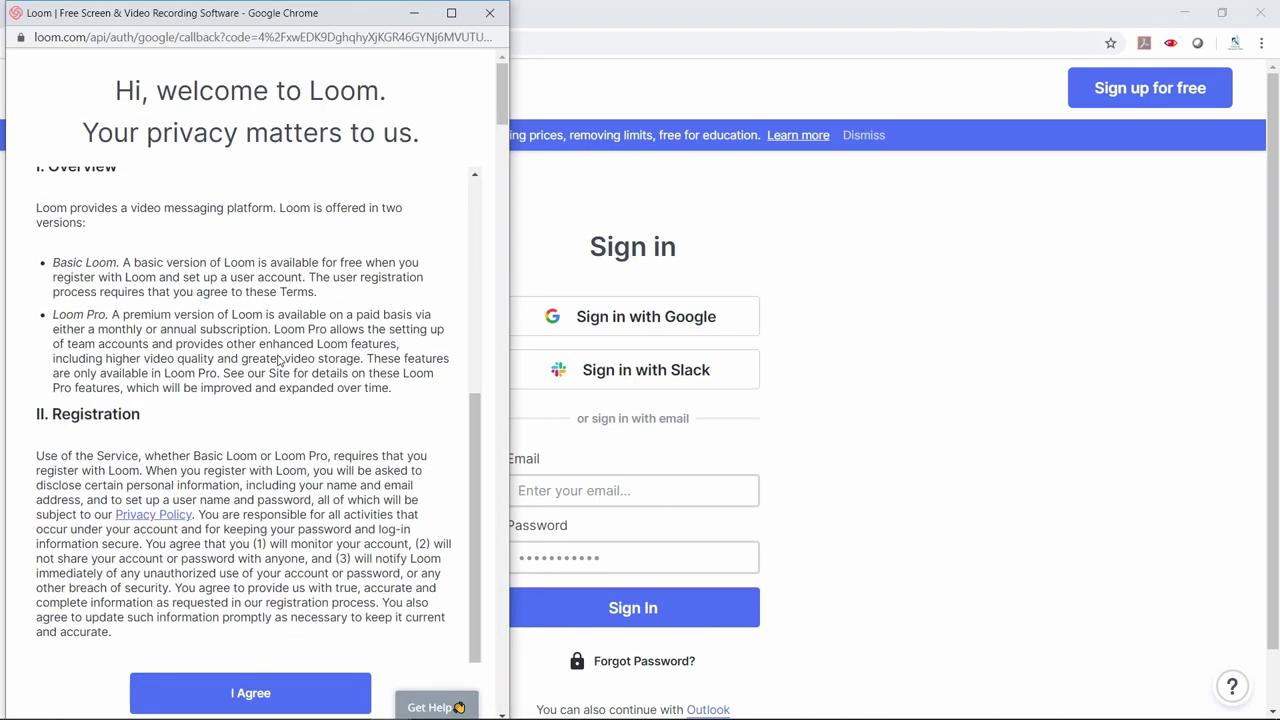
scroll(280, 363, "up", 2)
scroll(280, 363, "down", 2)
scroll(449, 104, "down", 15)
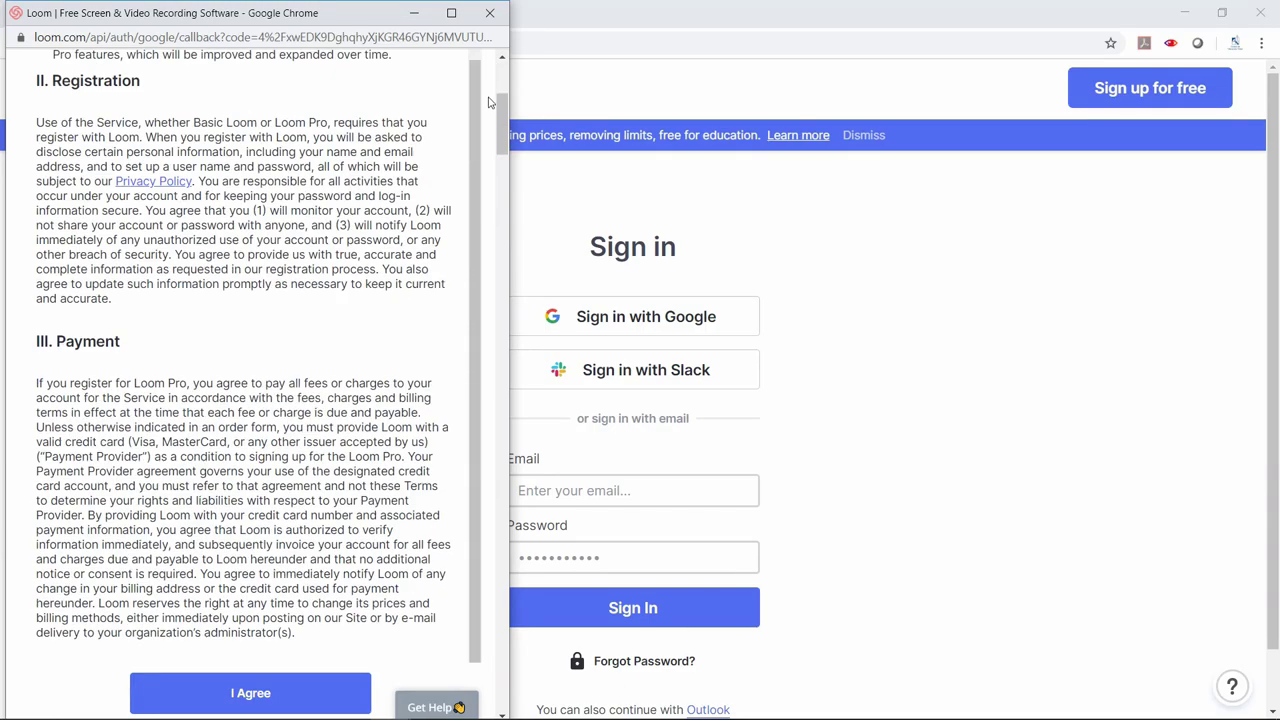
scroll(489, 161, "down", 20)
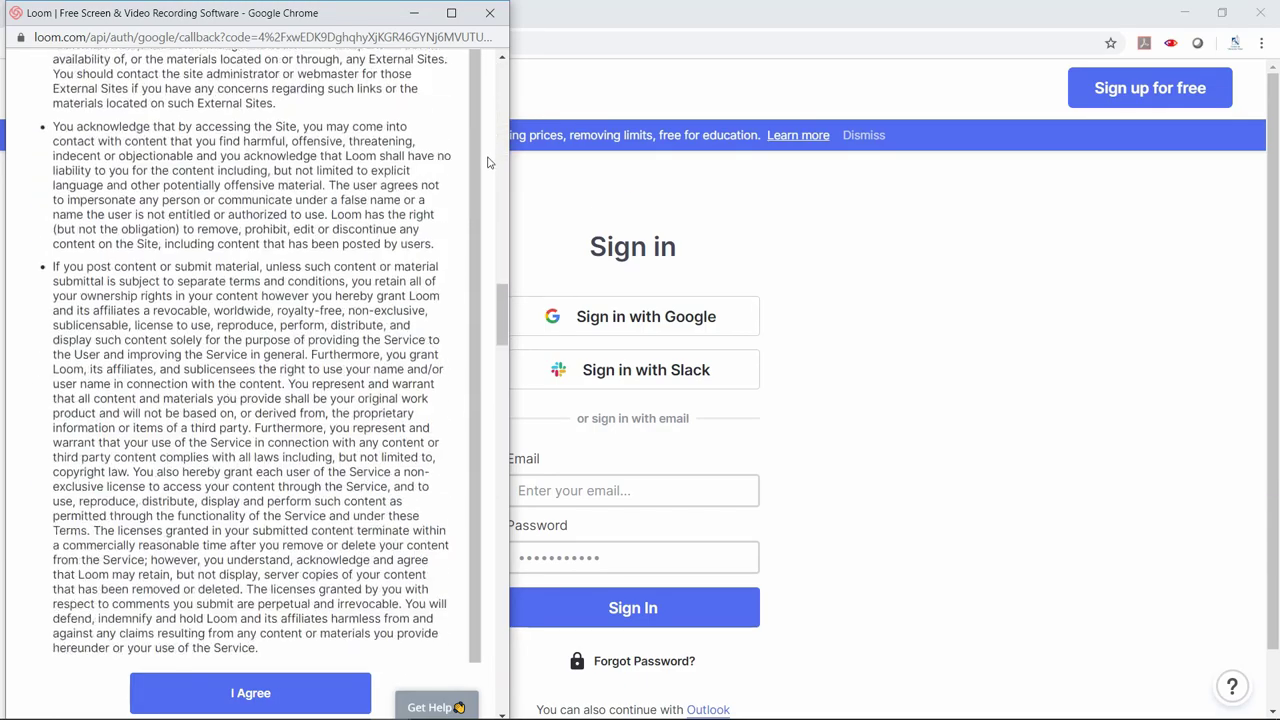
scroll(489, 228, "down", 10)
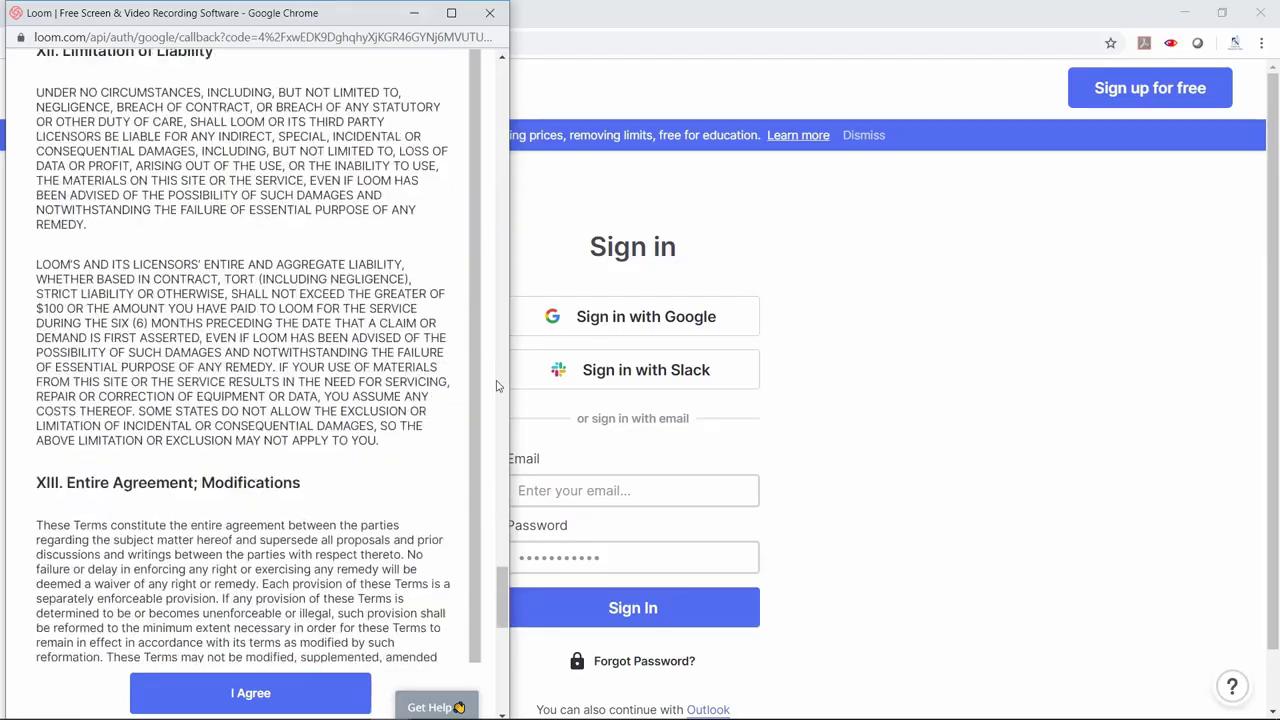
scroll(368, 607, "down", 1)
scroll(368, 607, "up", 15)
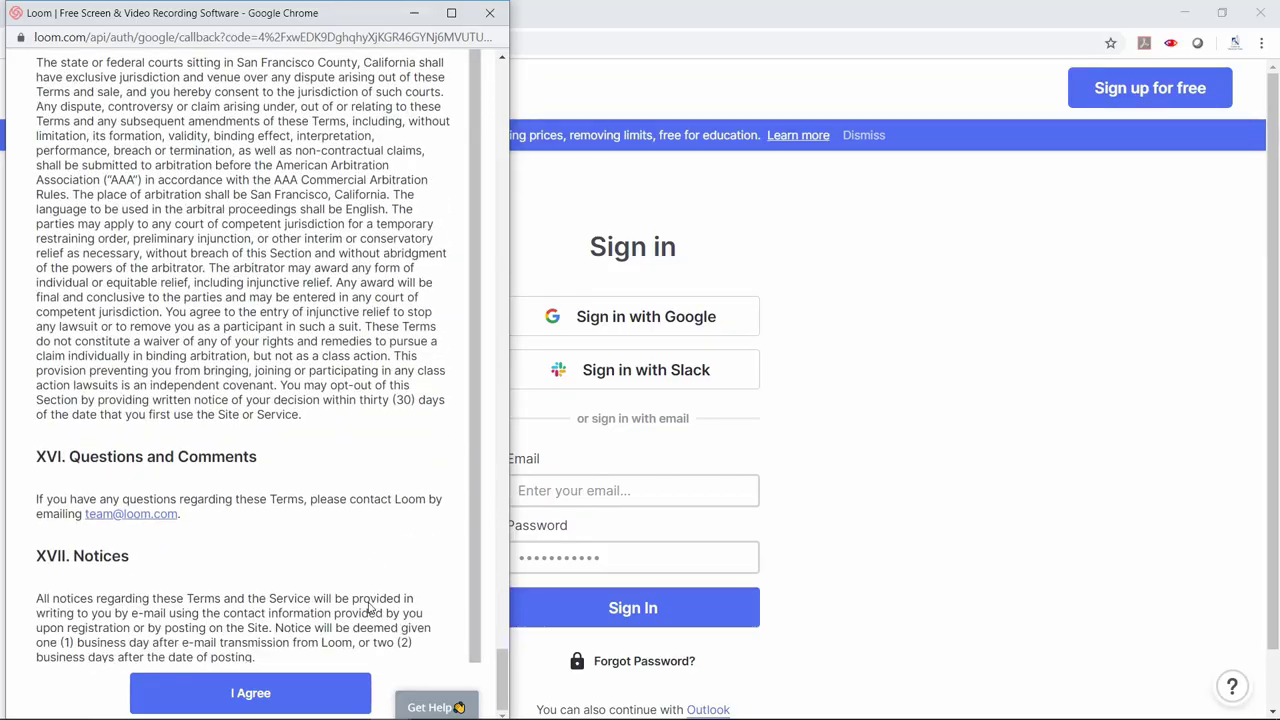
scroll(368, 607, "up", 20)
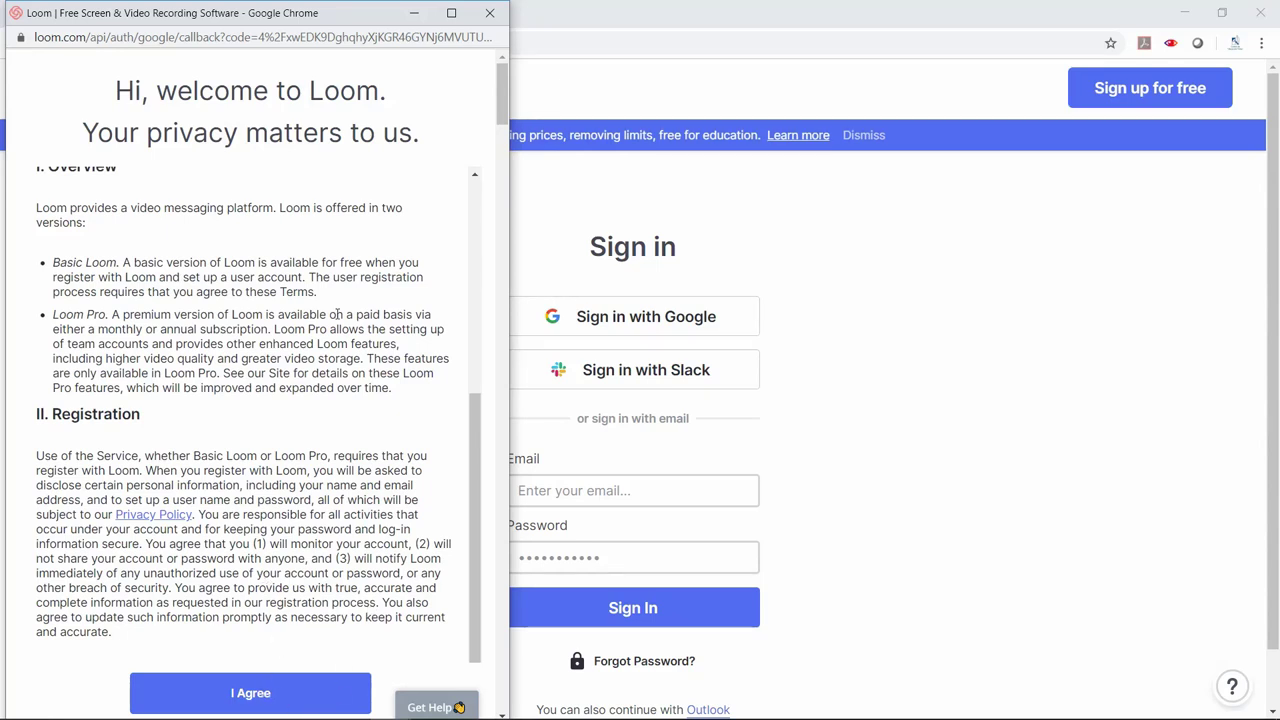
left_click_drag(328, 5, 323, 39)
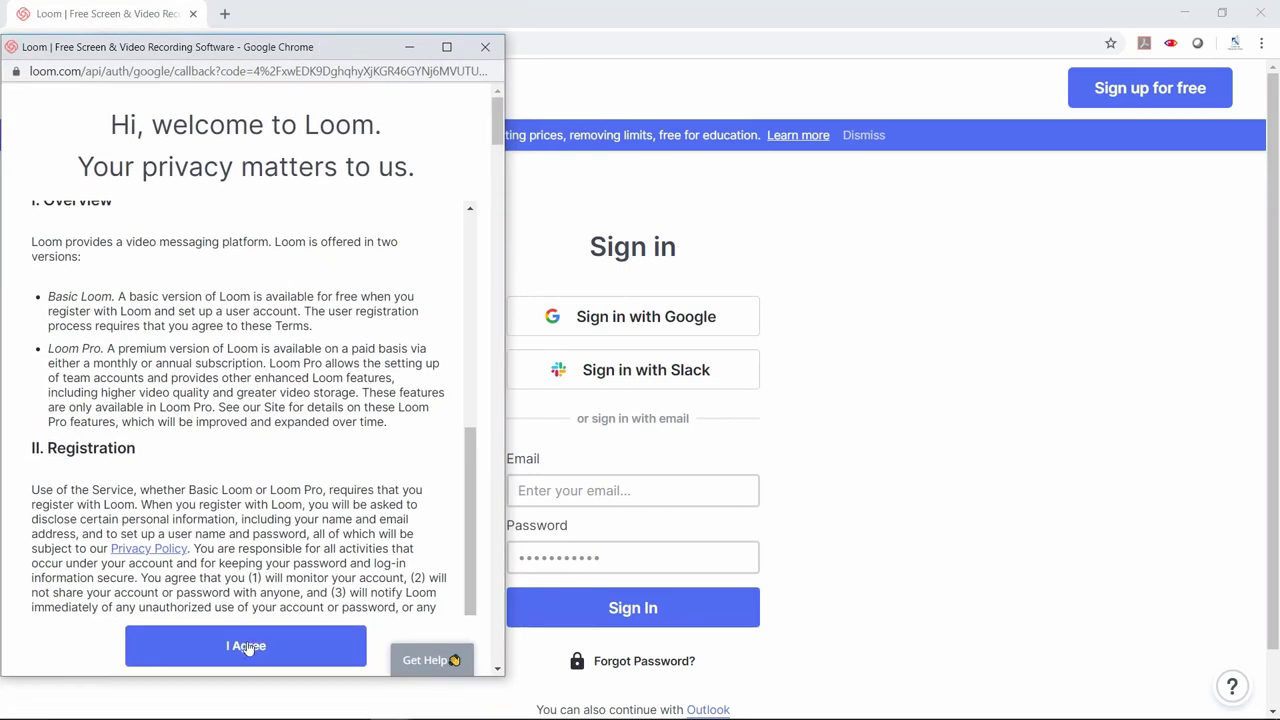
scroll(303, 581, "down", 5)
scroll(303, 581, "down", 20)
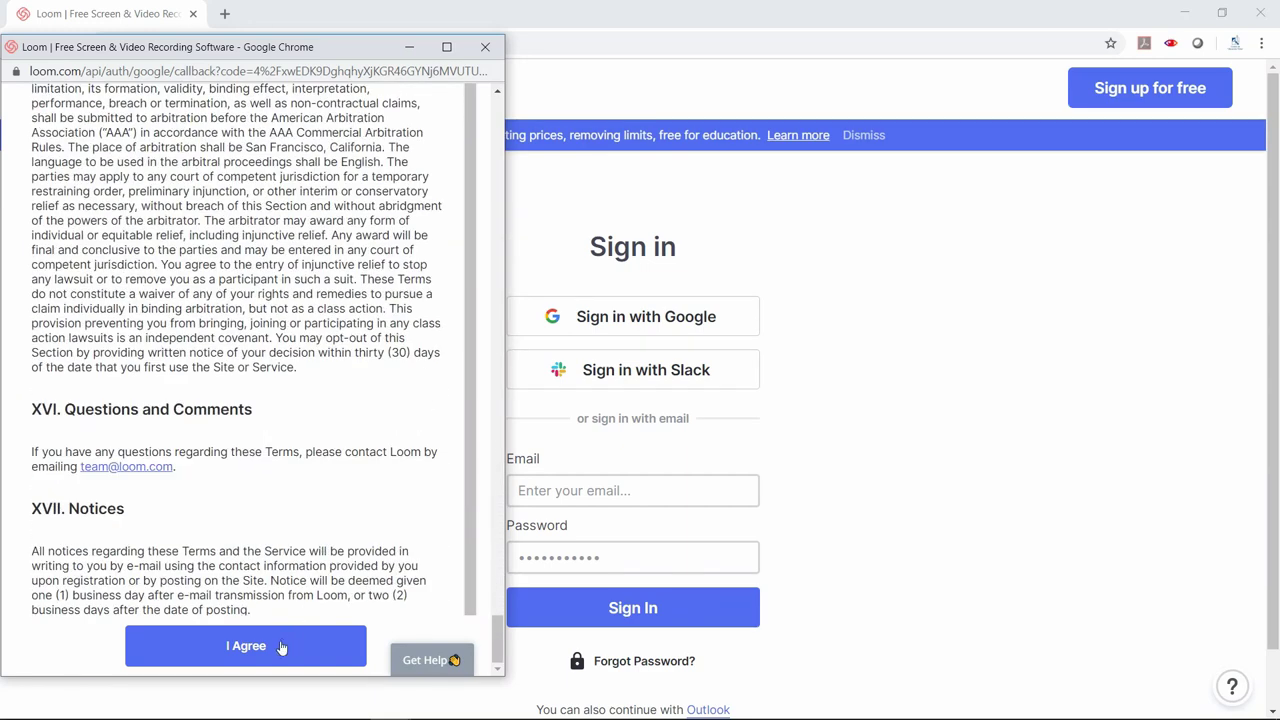
left_click(281, 646)
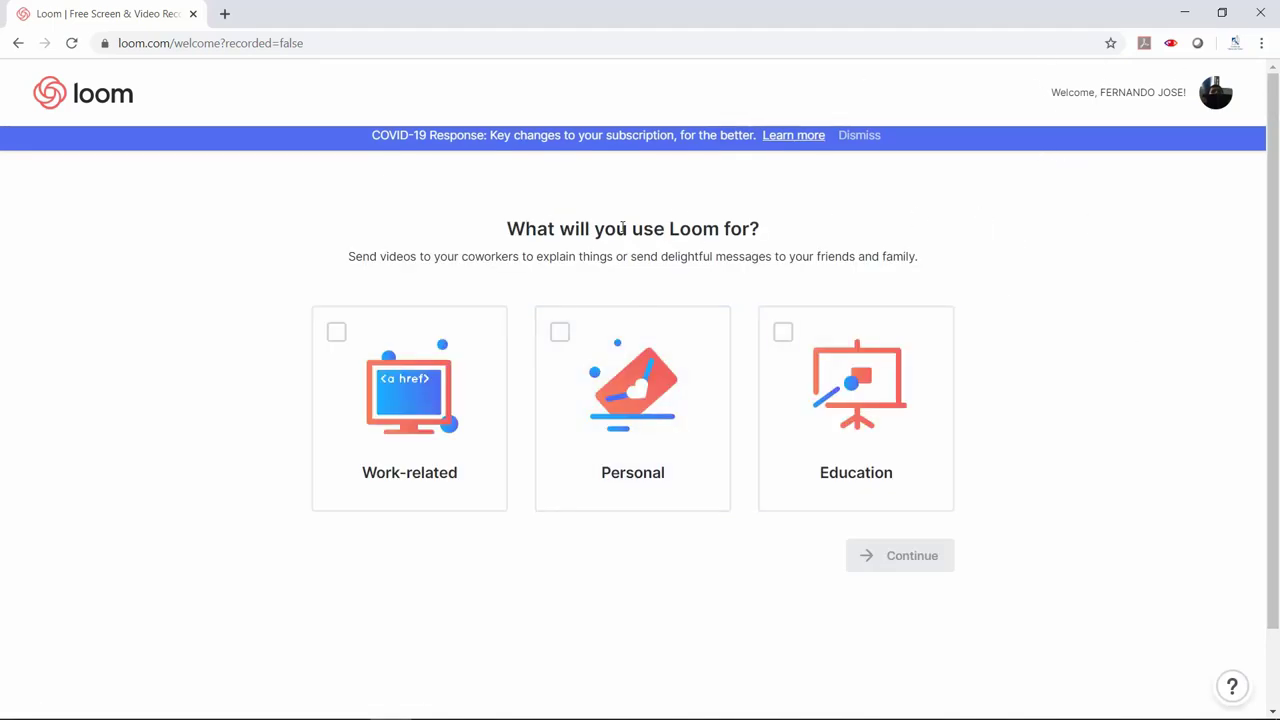
- Select Education as Loom's use and continue to the recorder choice page
left_click(784, 338)
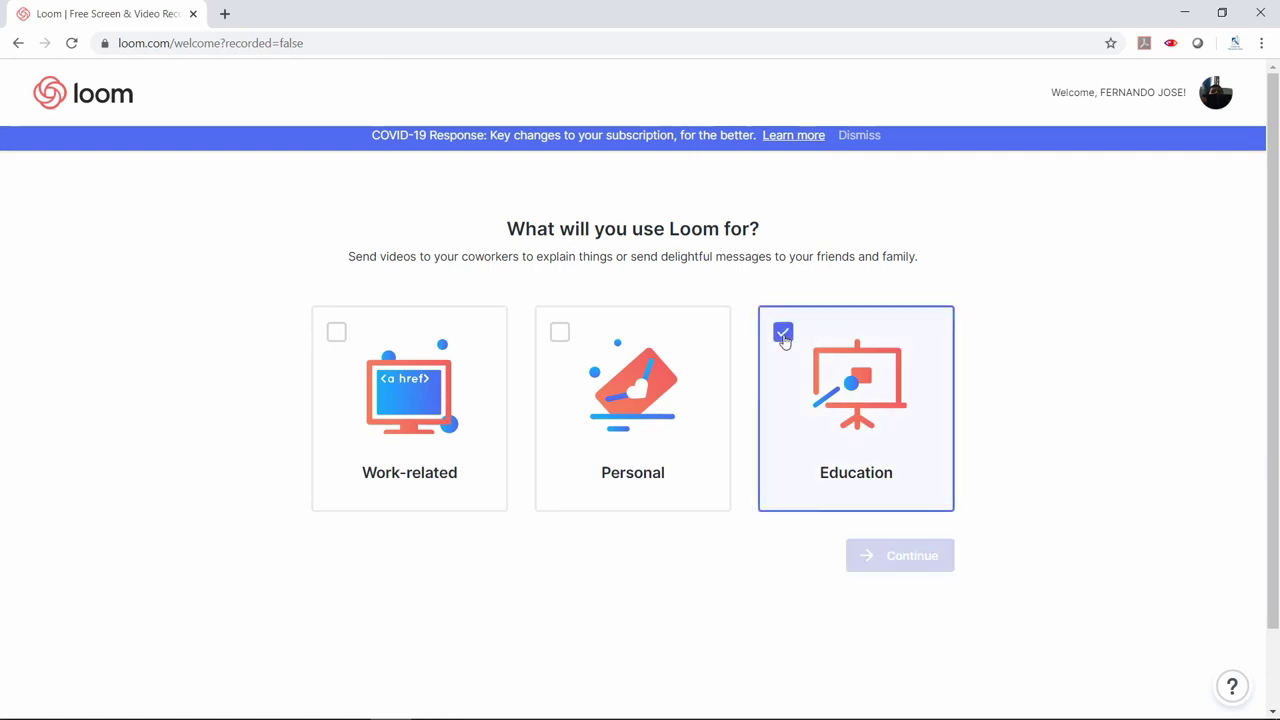
left_click(868, 558)
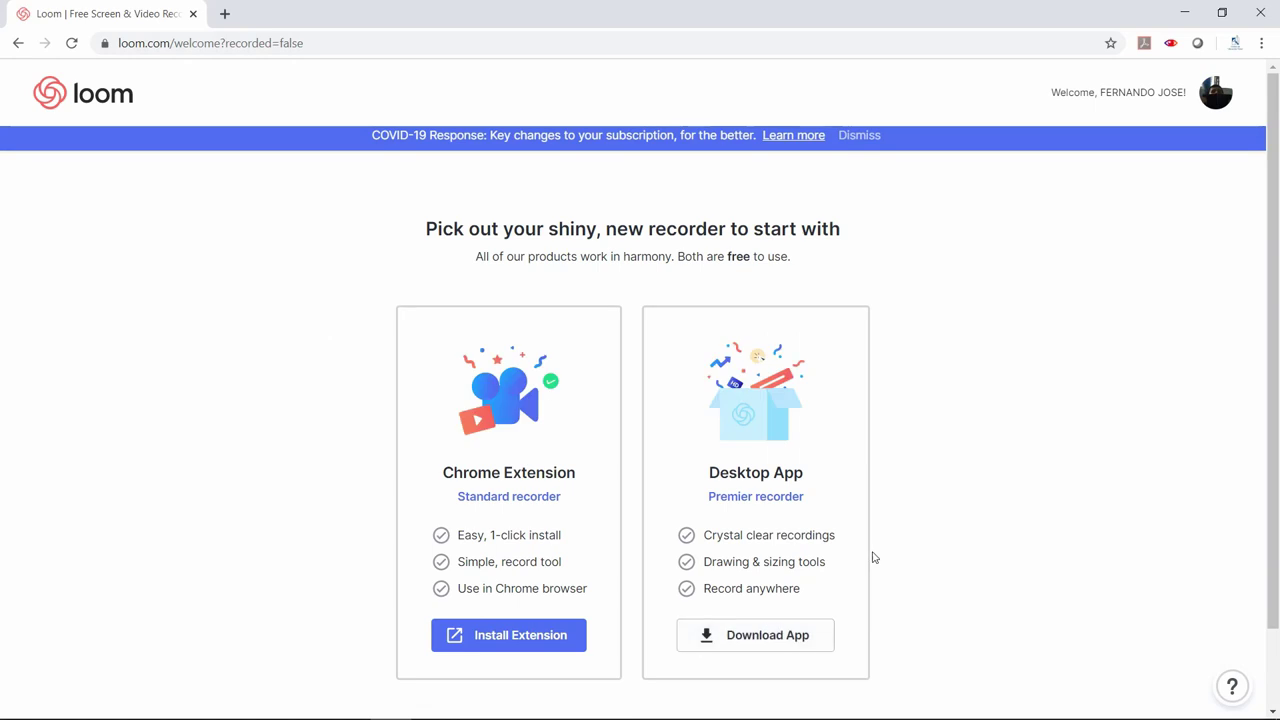
scroll(918, 496, "down", 1)
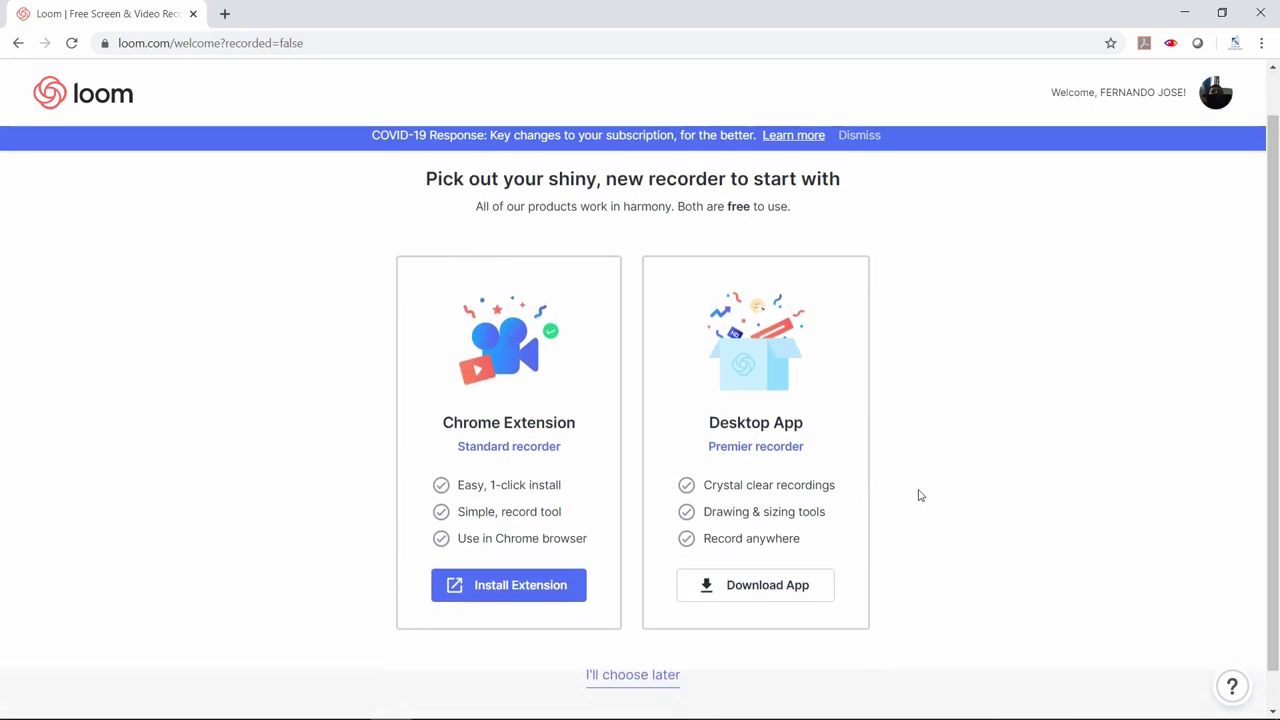
scroll(920, 495, "down", 1)
scroll(920, 495, "up", 1)
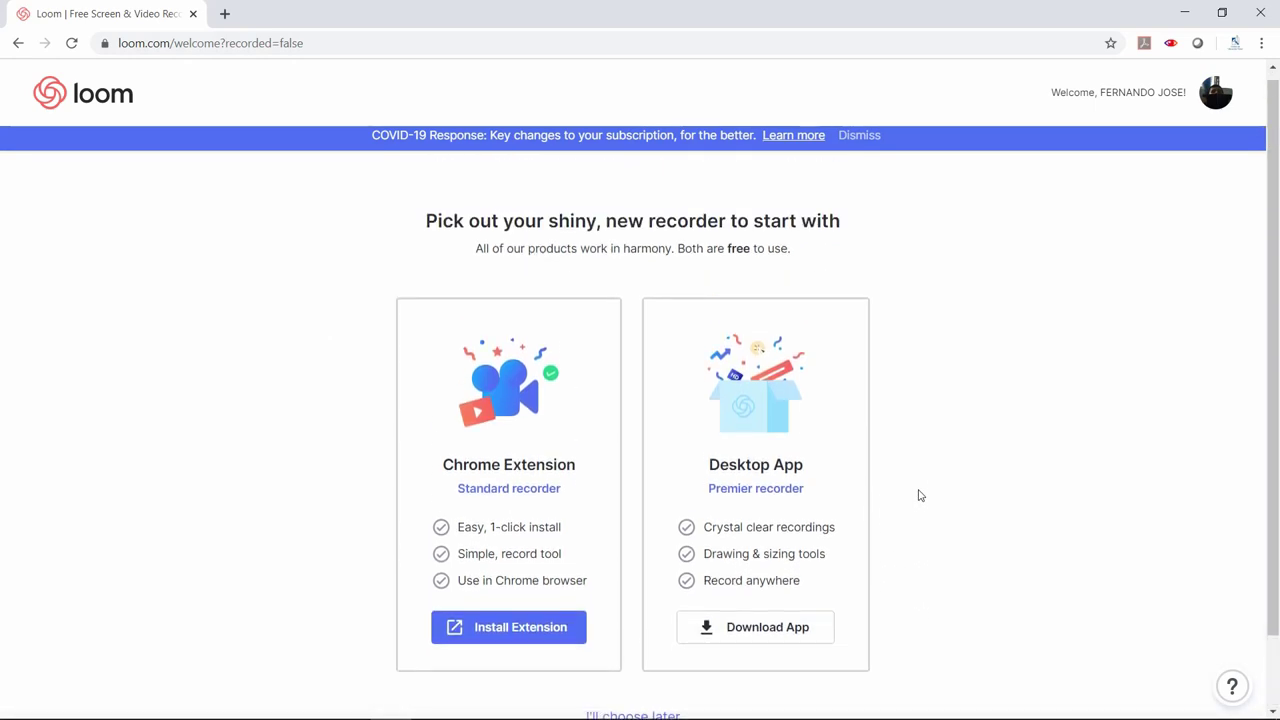
scroll(920, 495, "down", 1)
scroll(920, 495, "up", 1)
mouse_move(685, 248)
left_mouse_down()
mouse_move(788, 247)
mouse_move(686, 248)
left_mouse_up()
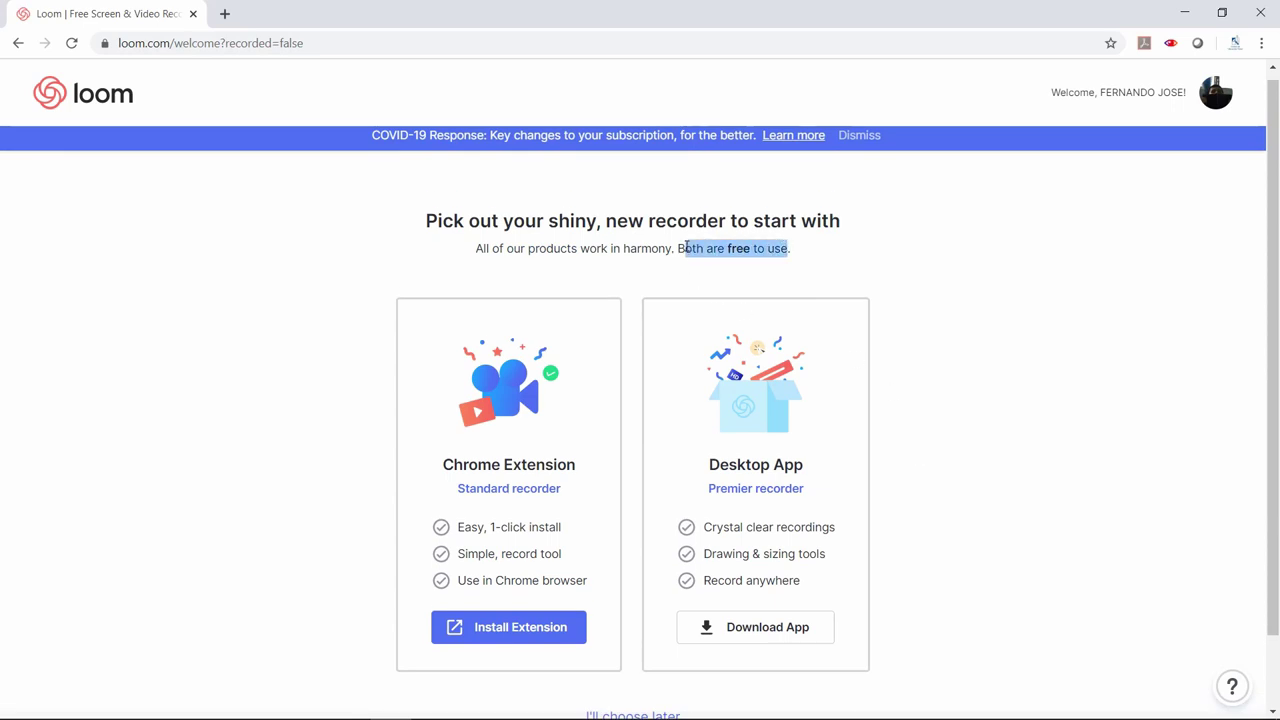
left_click(692, 250)
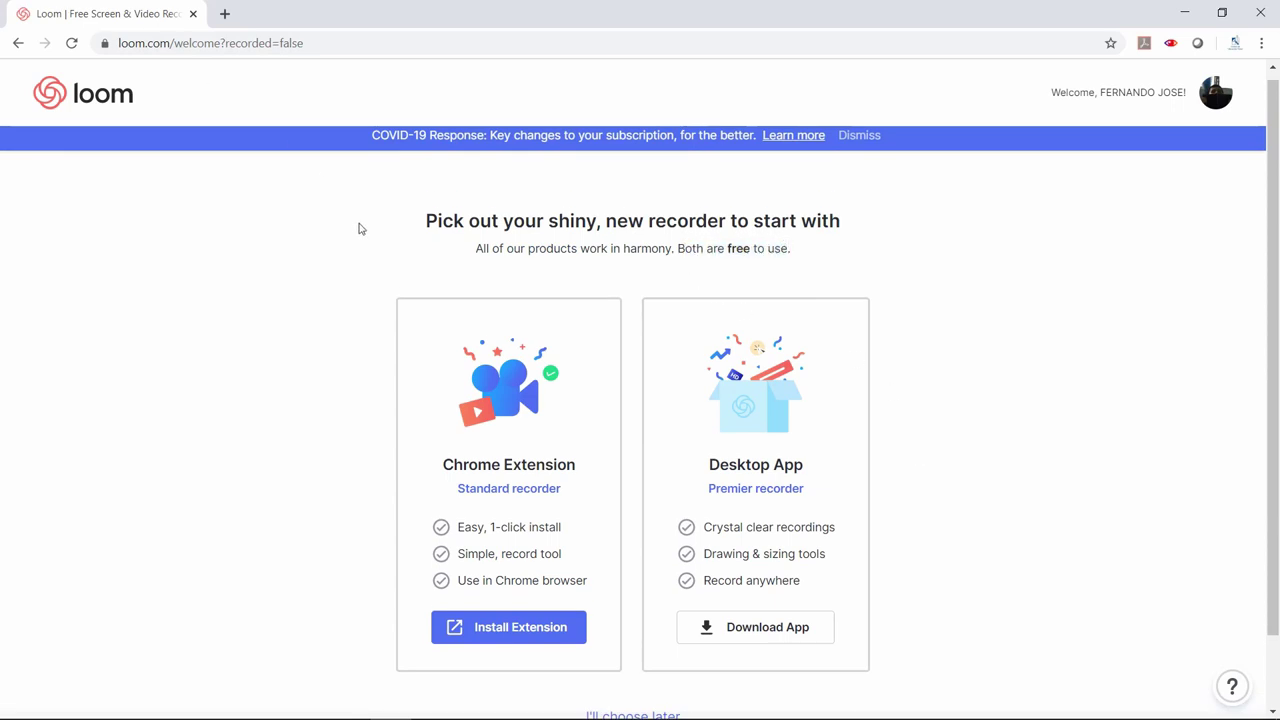
scroll(360, 232, "down", 1)
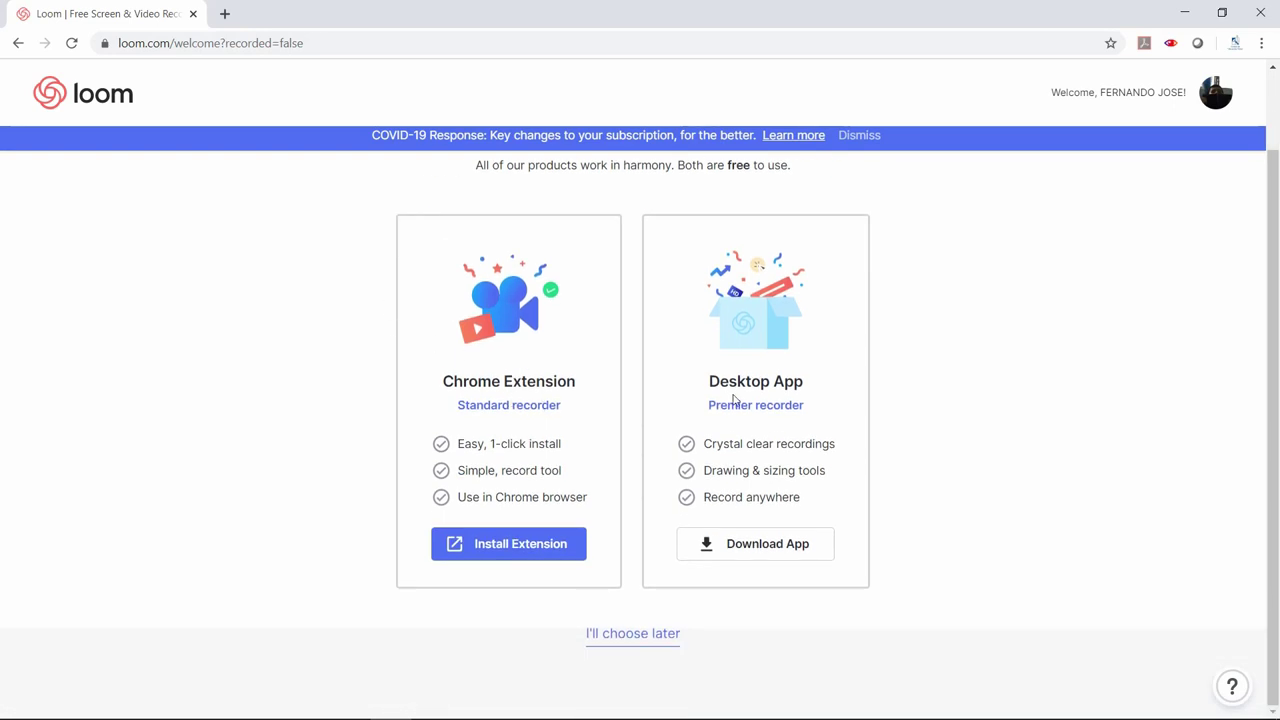
- Open the university mail inbox by searching 'correo' in a new tab
left_click(228, 14)
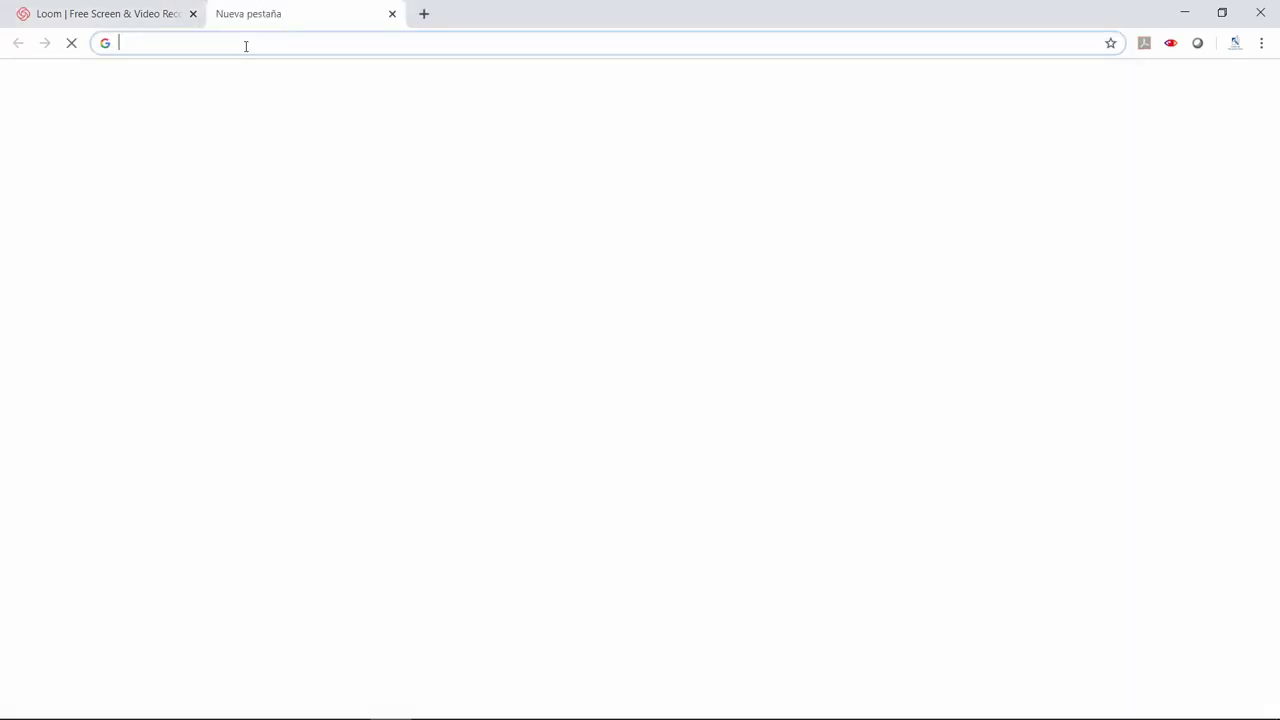
type("correo.uca.edu.sv")
key("Return")
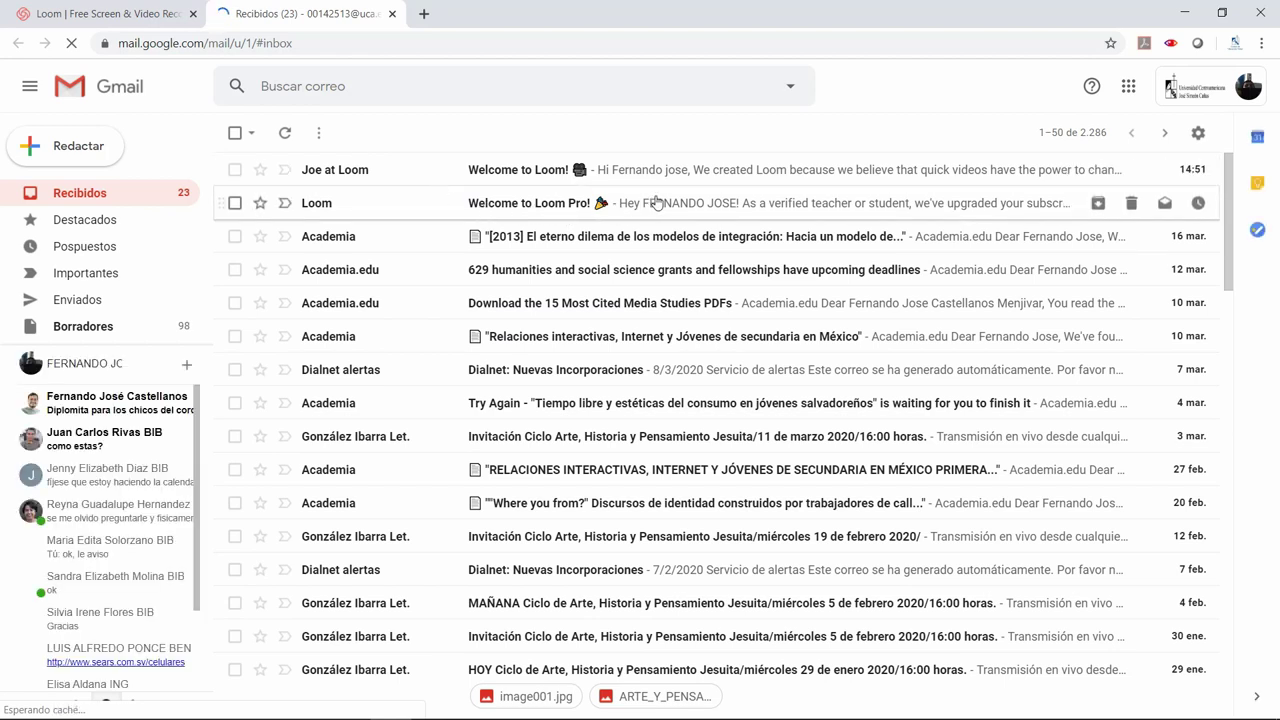
- Read the 'Welcome to Loom Pro!' upgrade email, then close the Gmail tab
left_click(776, 204)
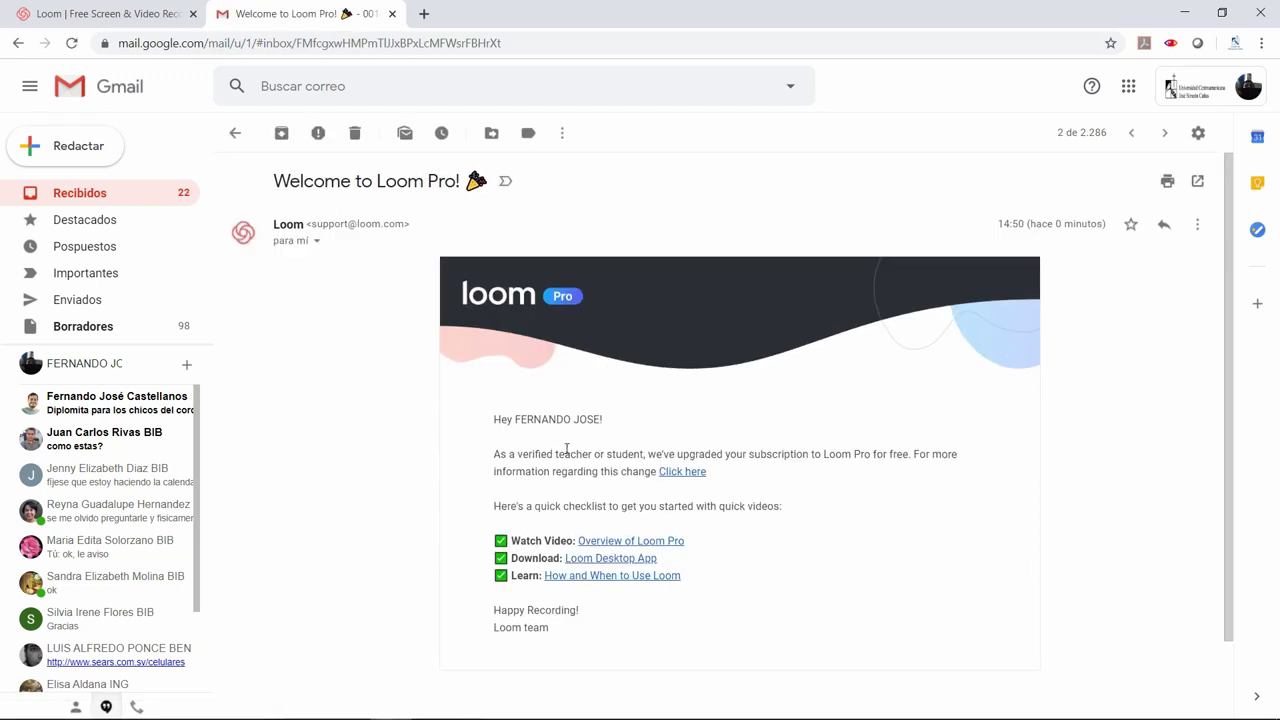
left_click_drag(566, 450, 765, 456)
left_click(808, 480)
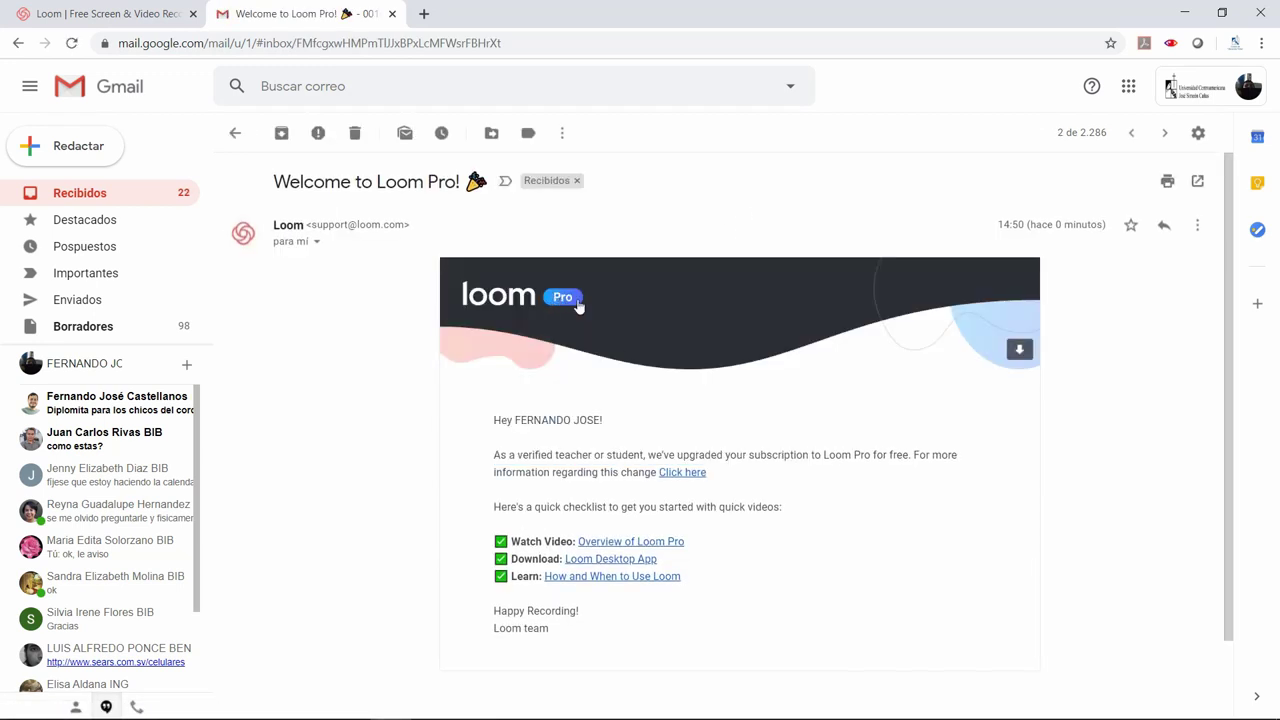
left_click(392, 13)
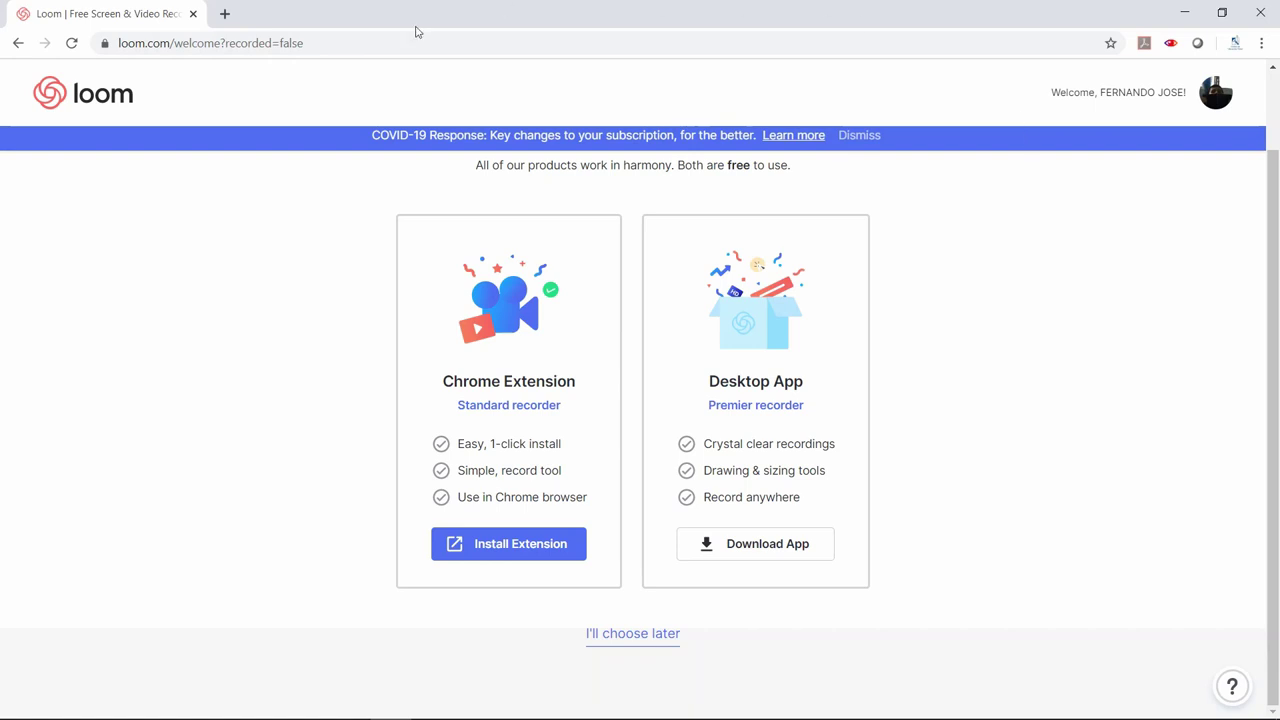
- Choose Install Extension under the Chrome Extension recorder option
left_click(492, 552)
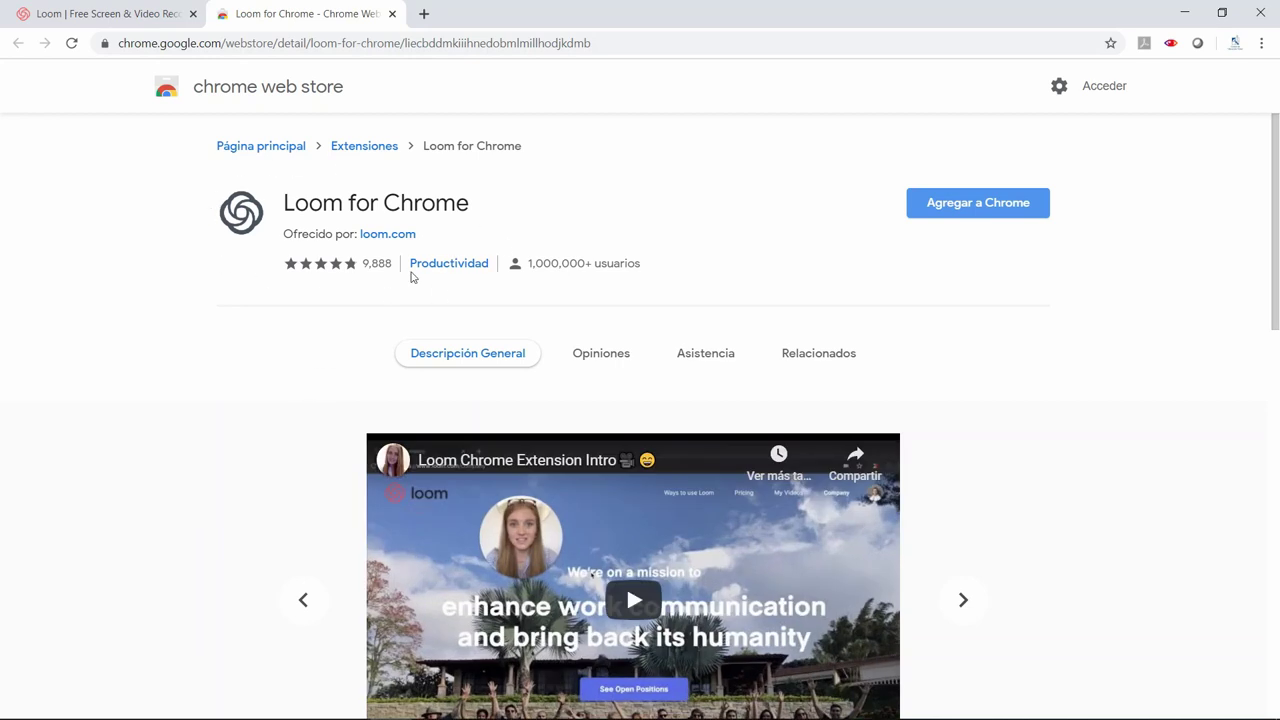
- Add Loom for Chrome with 'Agregar extensión', dismiss the 'Se agregó' notice, and open a new tab
left_click(966, 215)
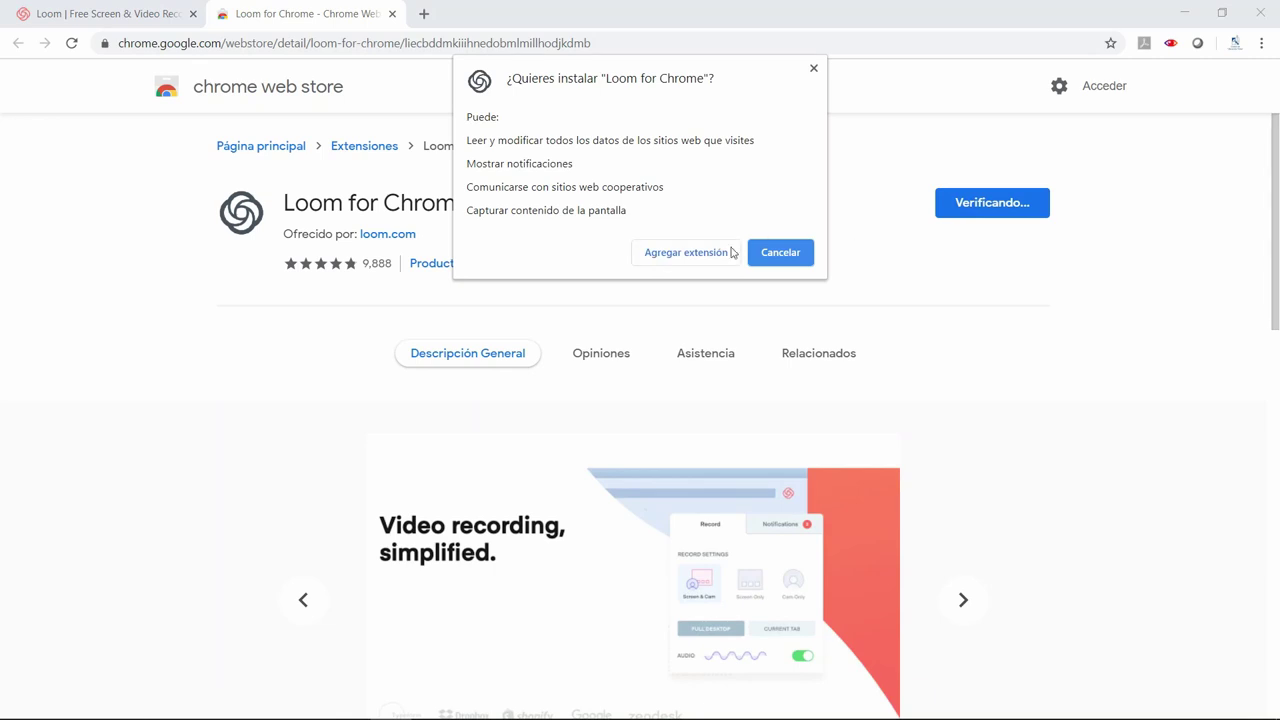
left_click(673, 251)
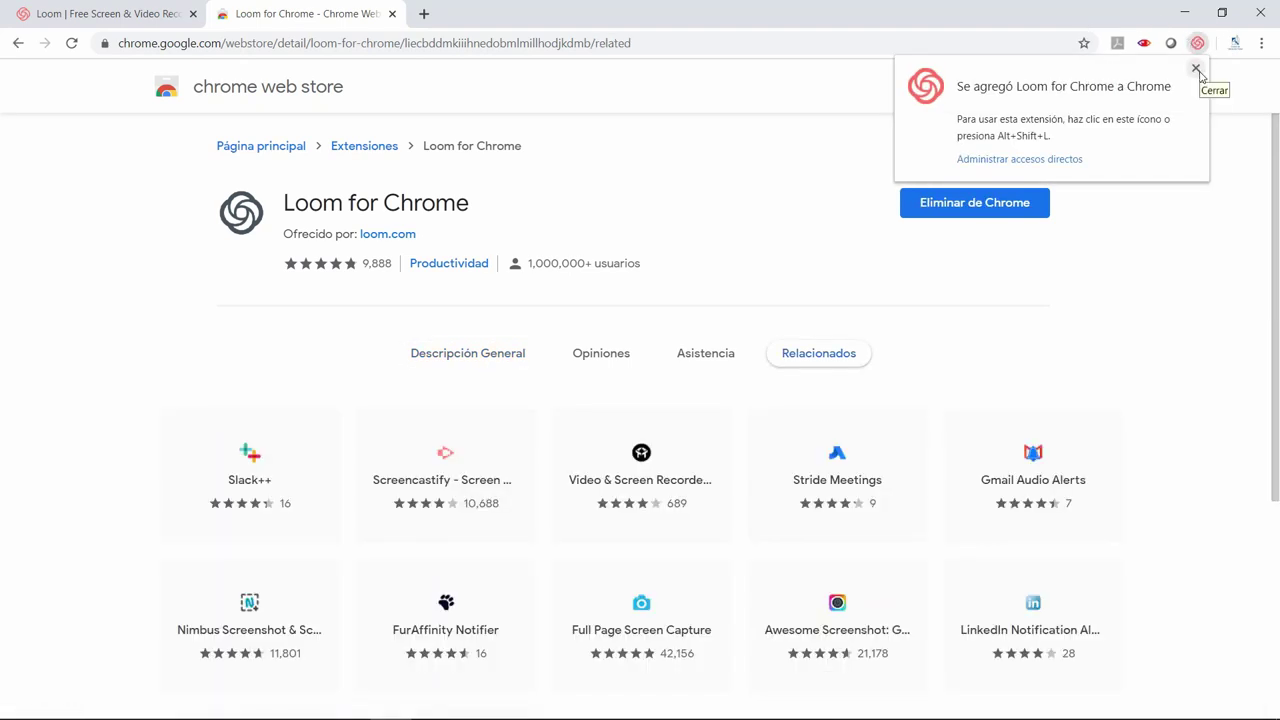
left_click(1196, 70)
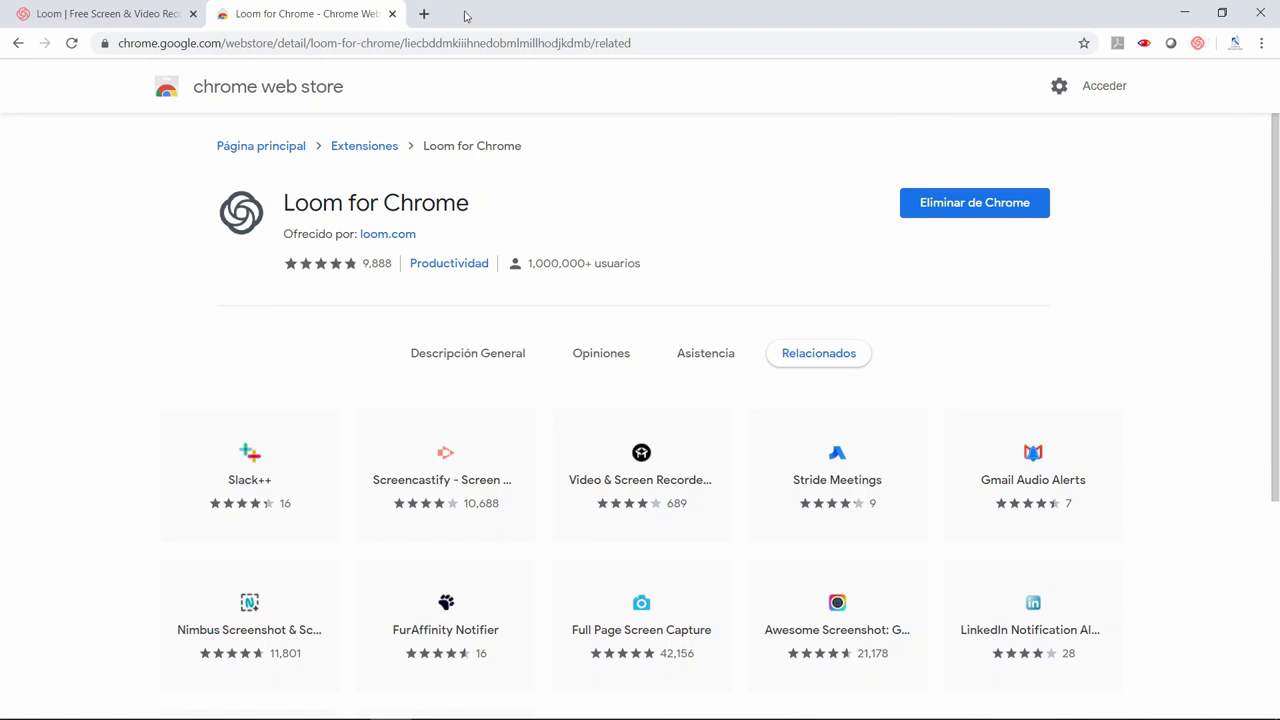
left_click(424, 14)
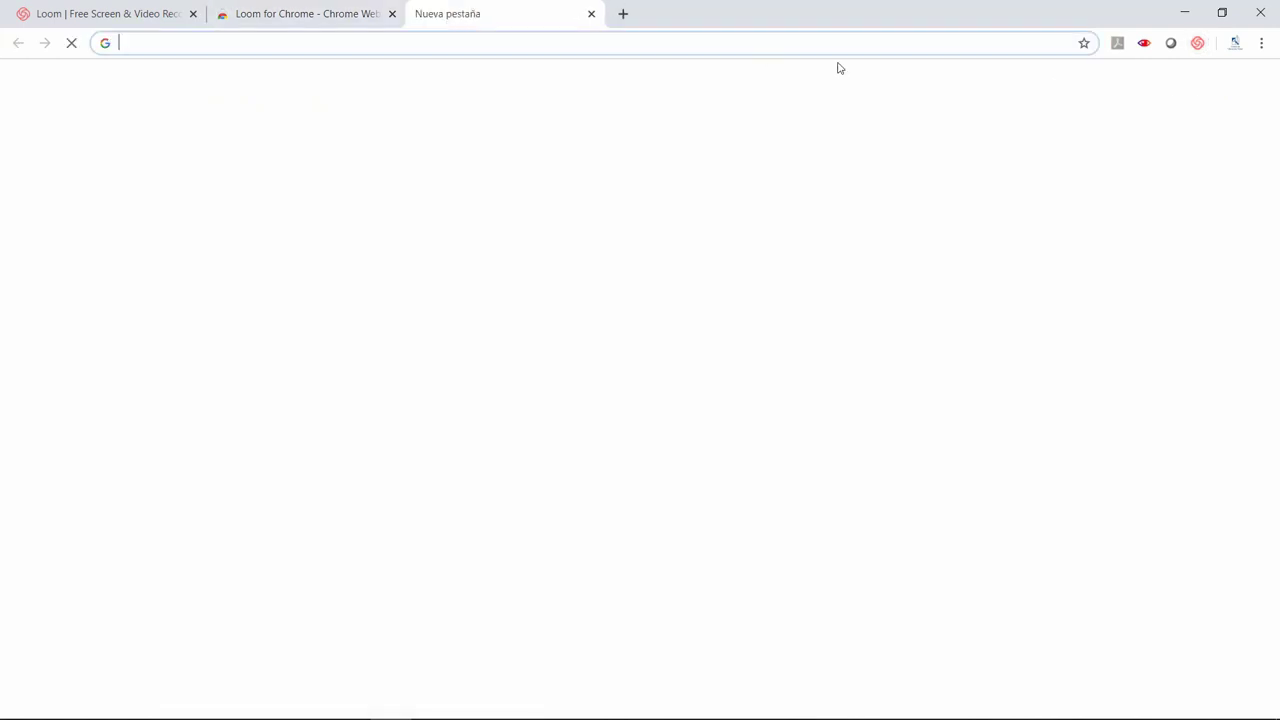
- Try the Loom extension on the new tab, then launch it on the Loom welcome tab
left_click(1197, 43)
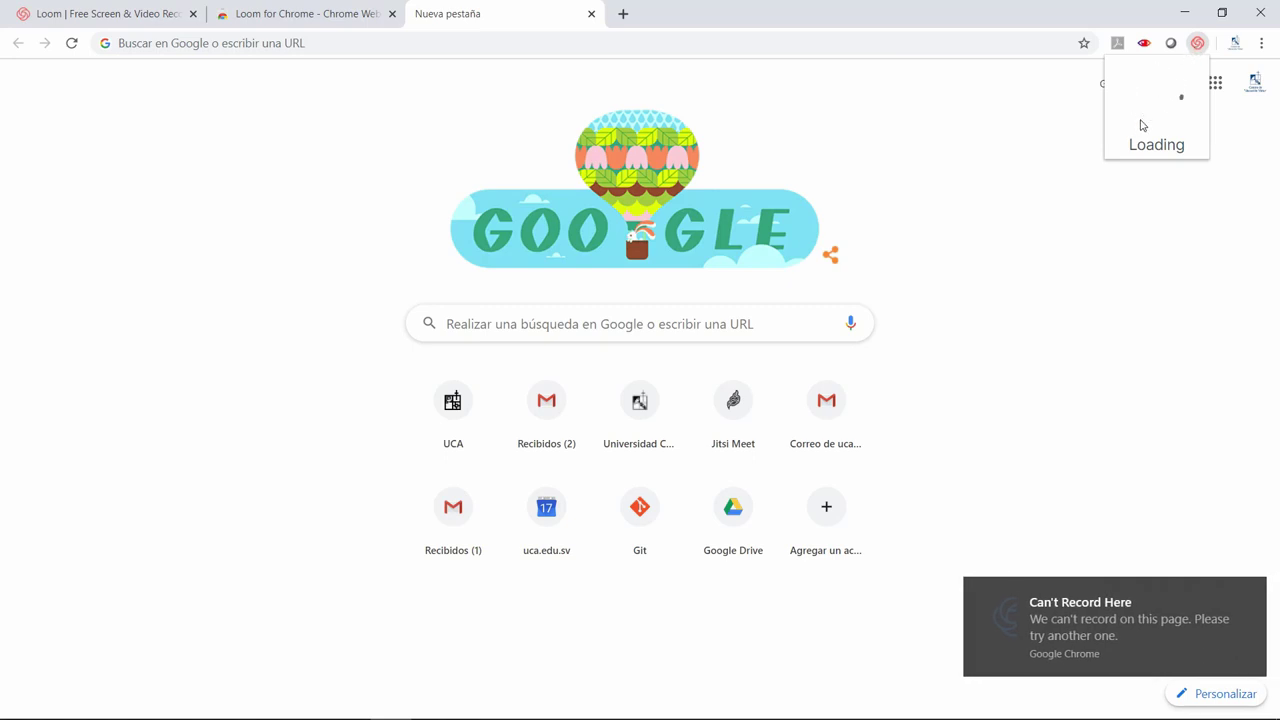
left_click(134, 10)
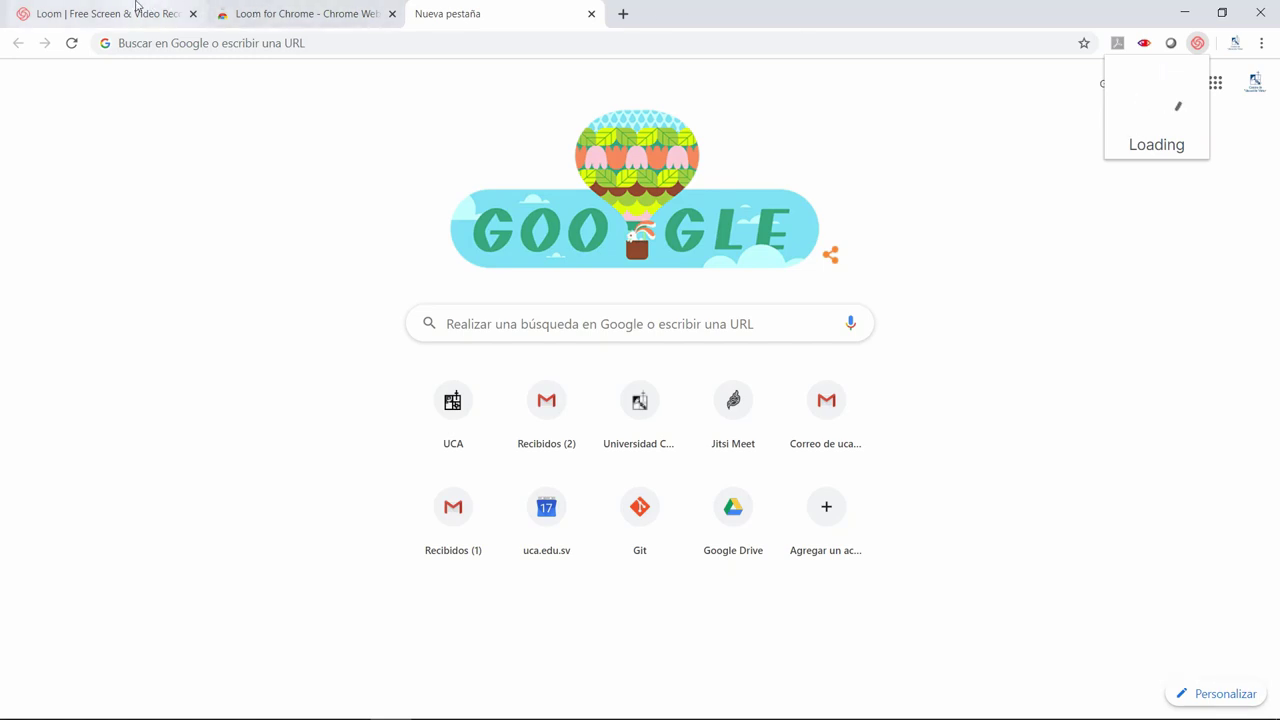
left_click(1199, 46)
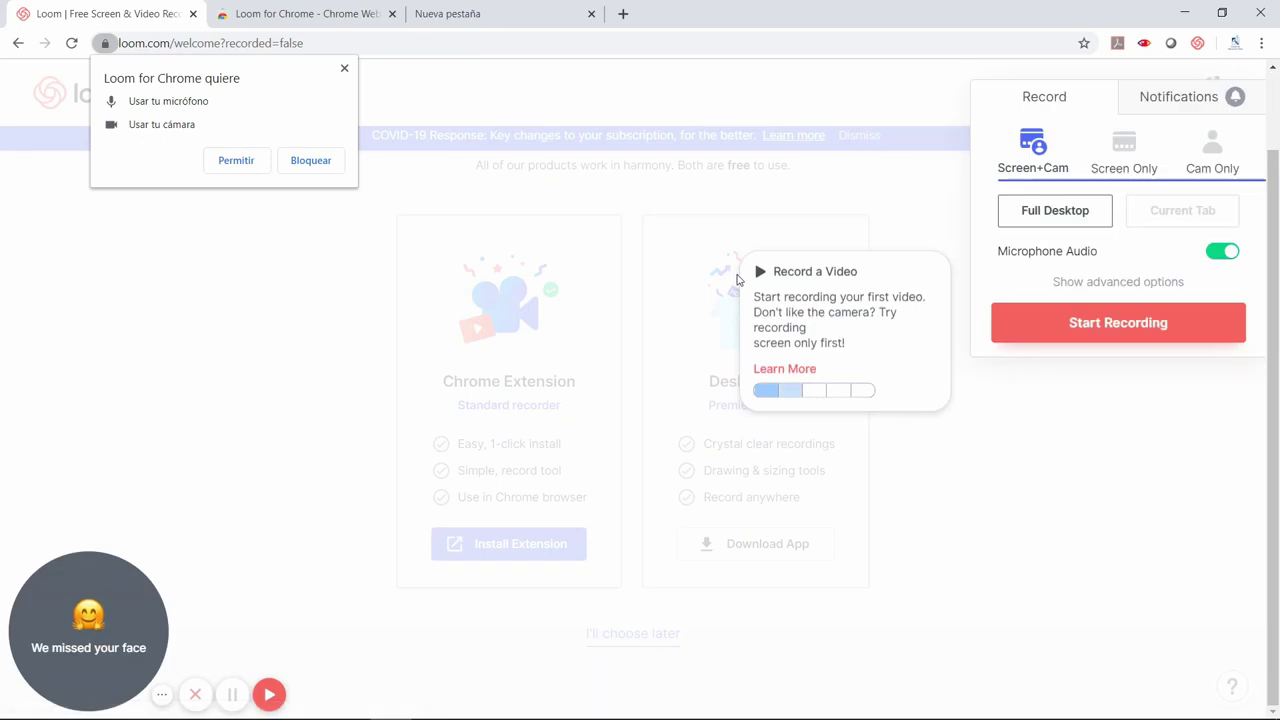
- Allow microphone and camera, settle on Screen Only mode, and close the webcam bubble
left_click(229, 160)
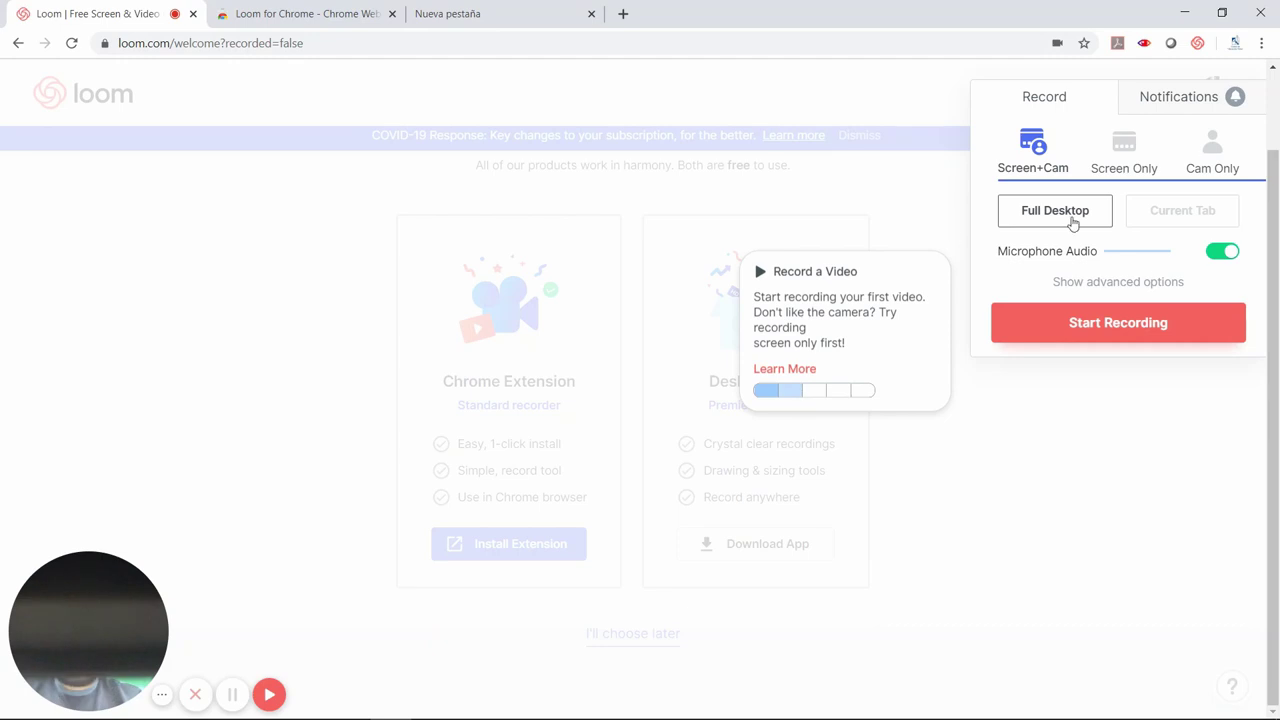
left_click(1118, 162)
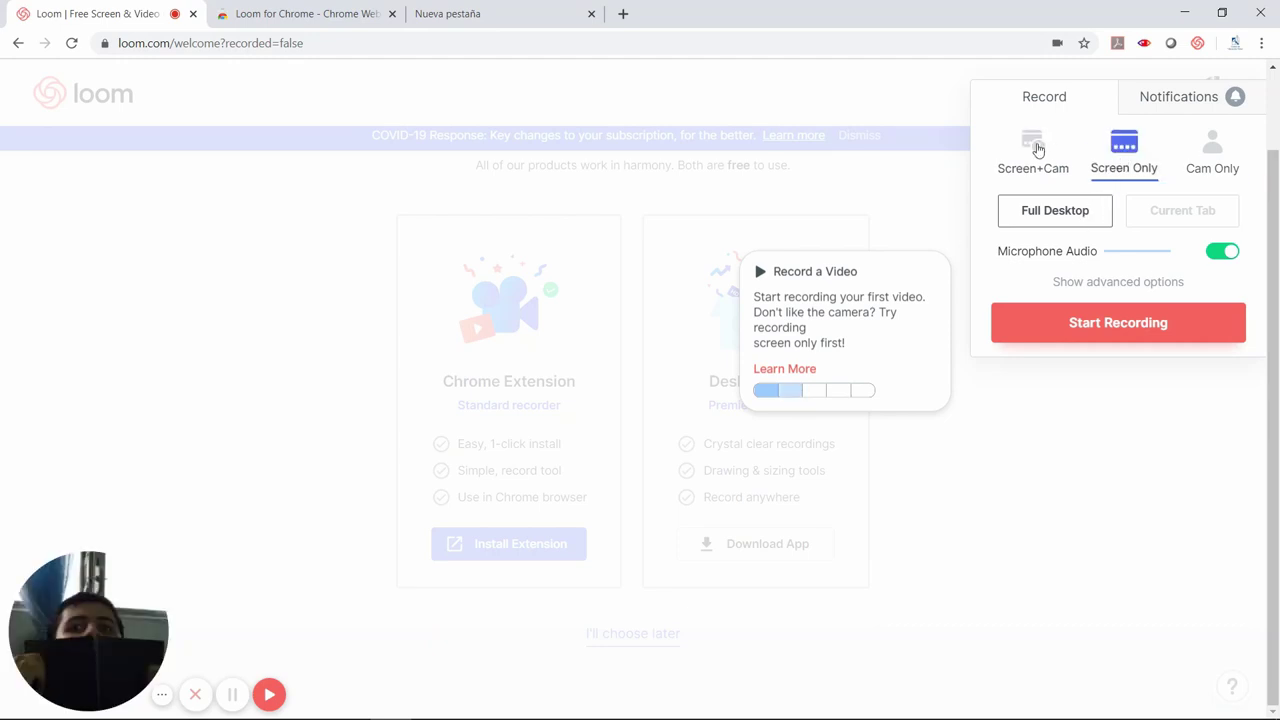
left_click(1038, 150)
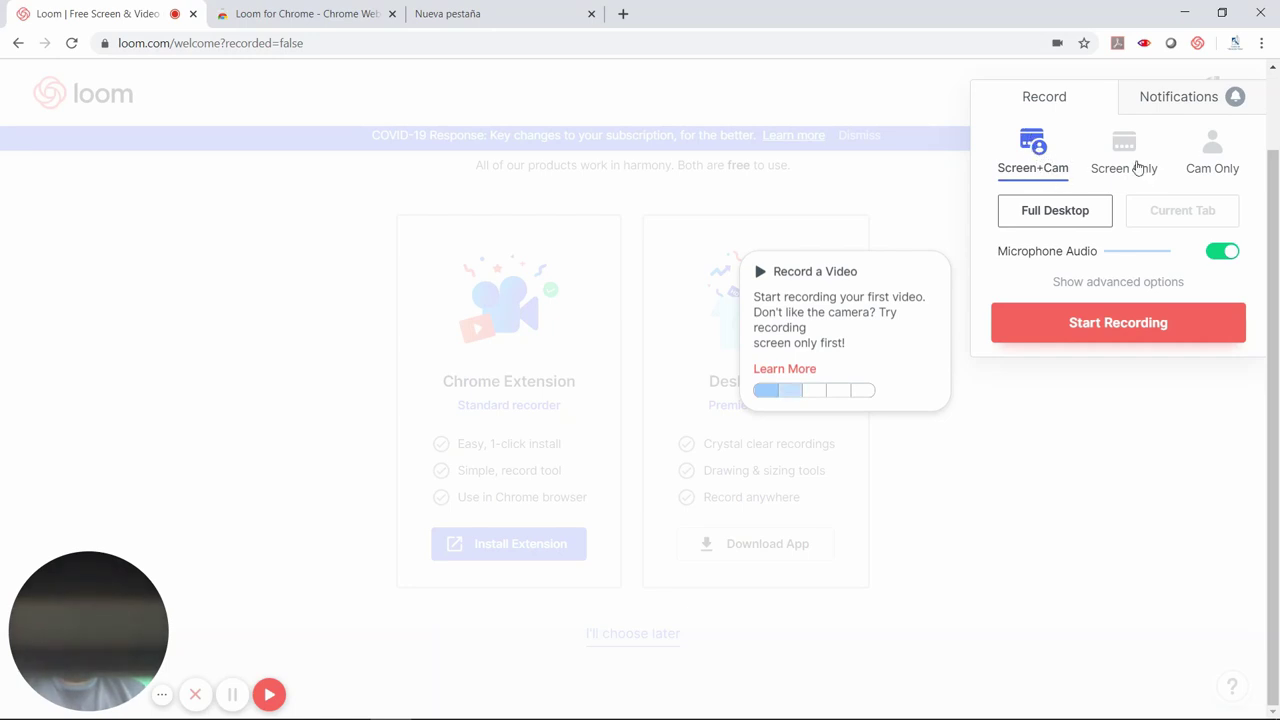
left_click(1137, 170)
left_click(1207, 145)
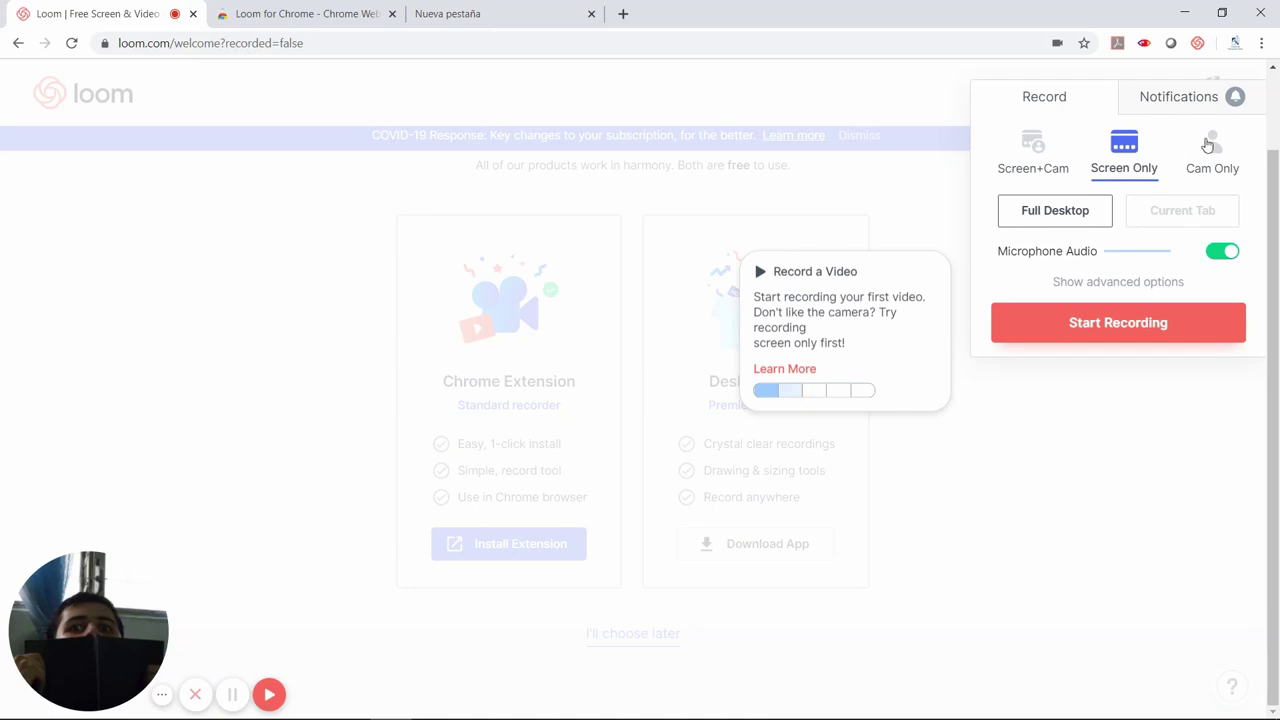
left_click(1124, 155)
left_click(28, 573)
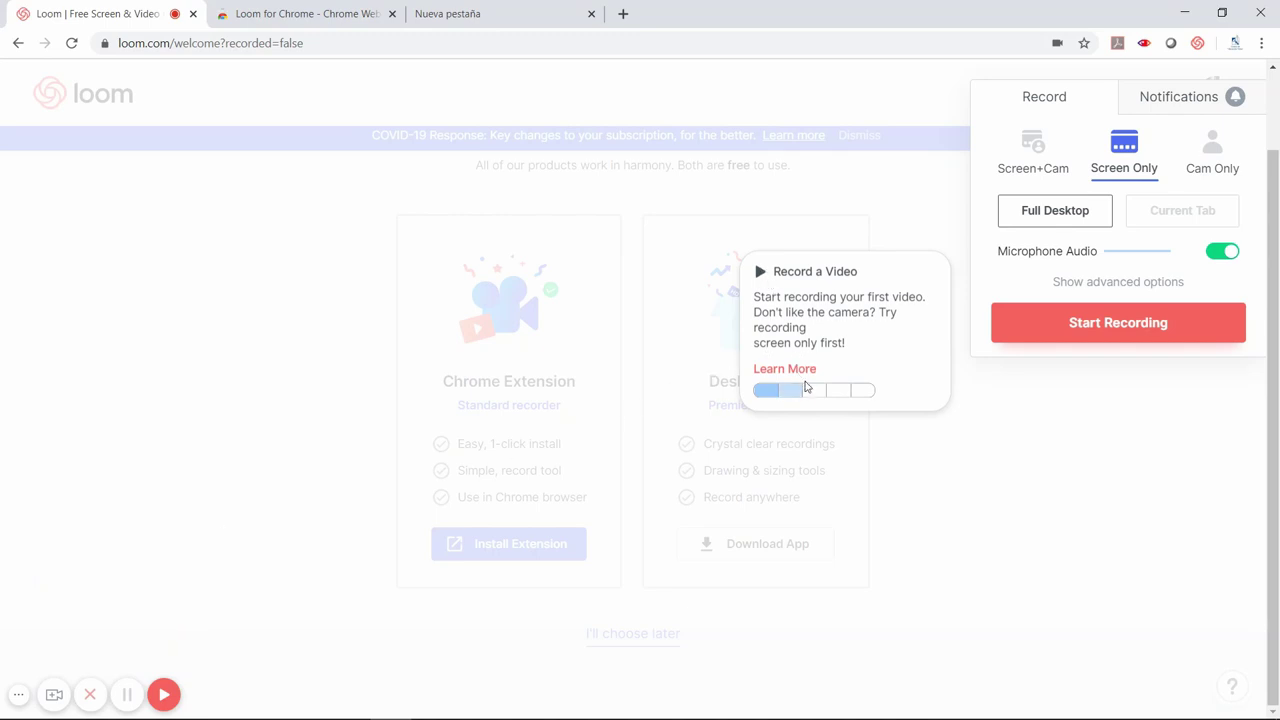
- Try Current Tab, return to Full Desktop, leave the microphone unchanged, and dismiss the Loom recorder
left_click(1004, 286)
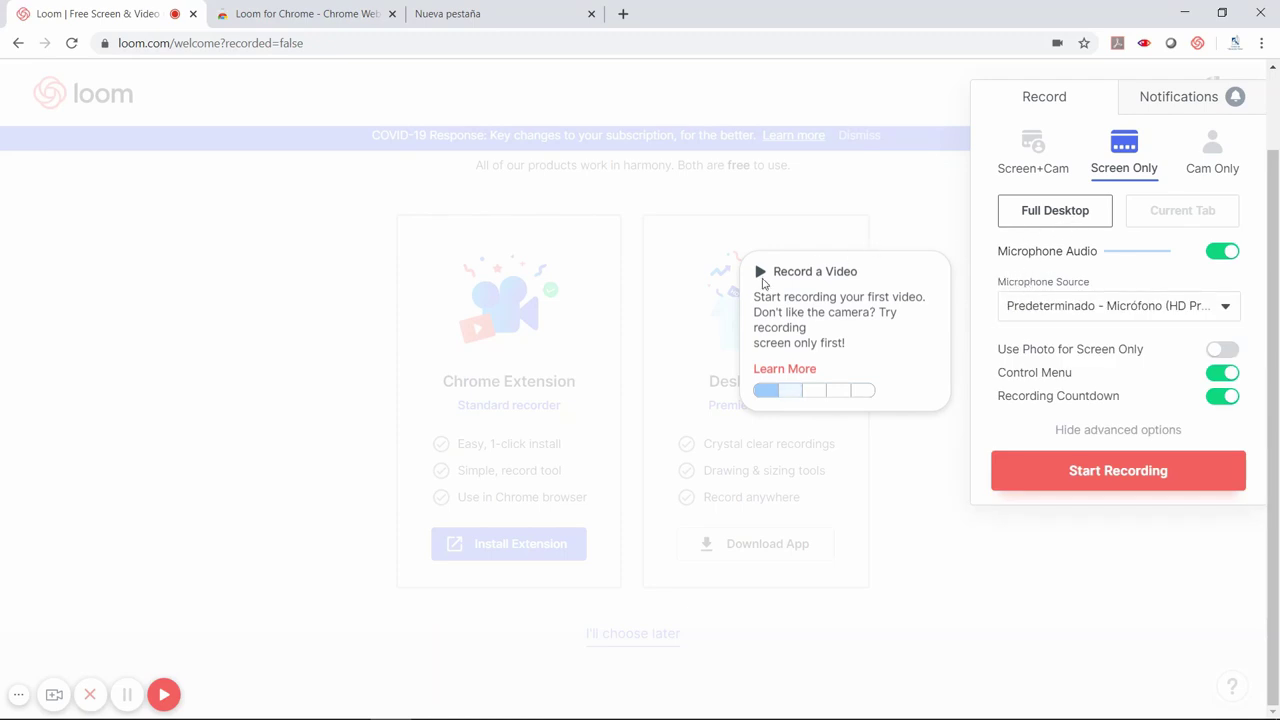
left_click(1150, 214)
left_click(1076, 216)
left_click(1094, 312)
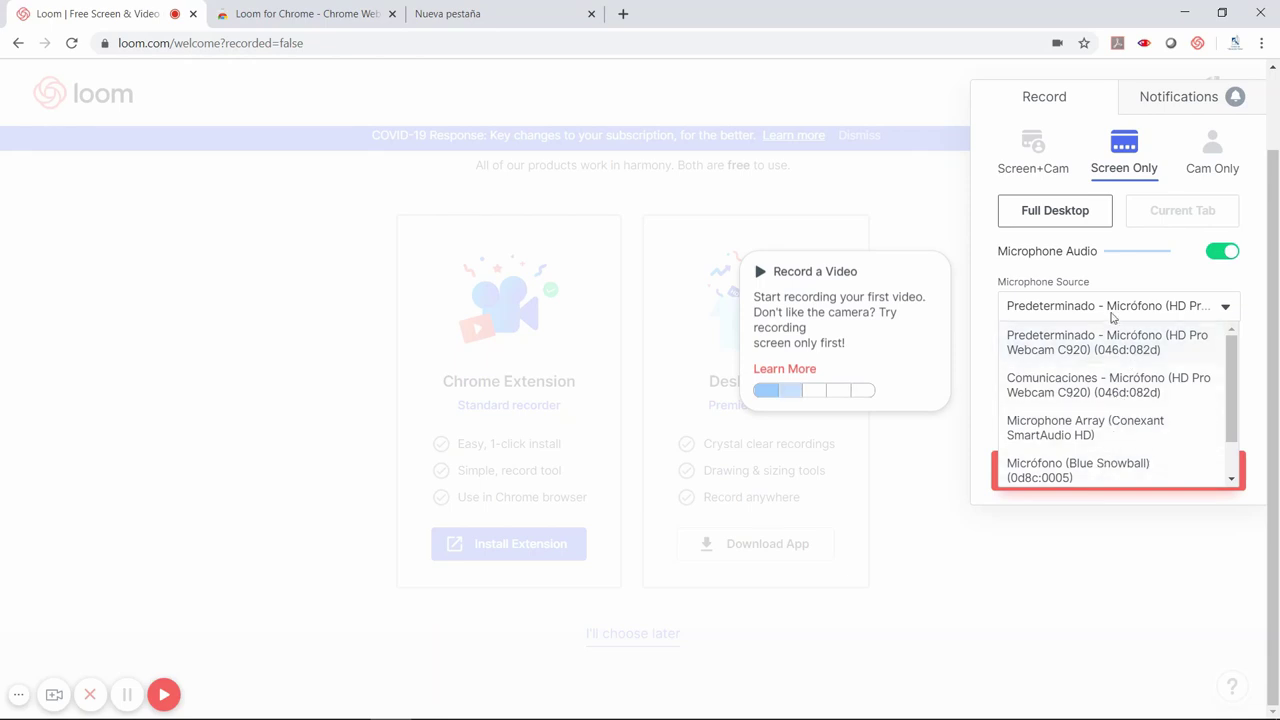
left_click(1105, 272)
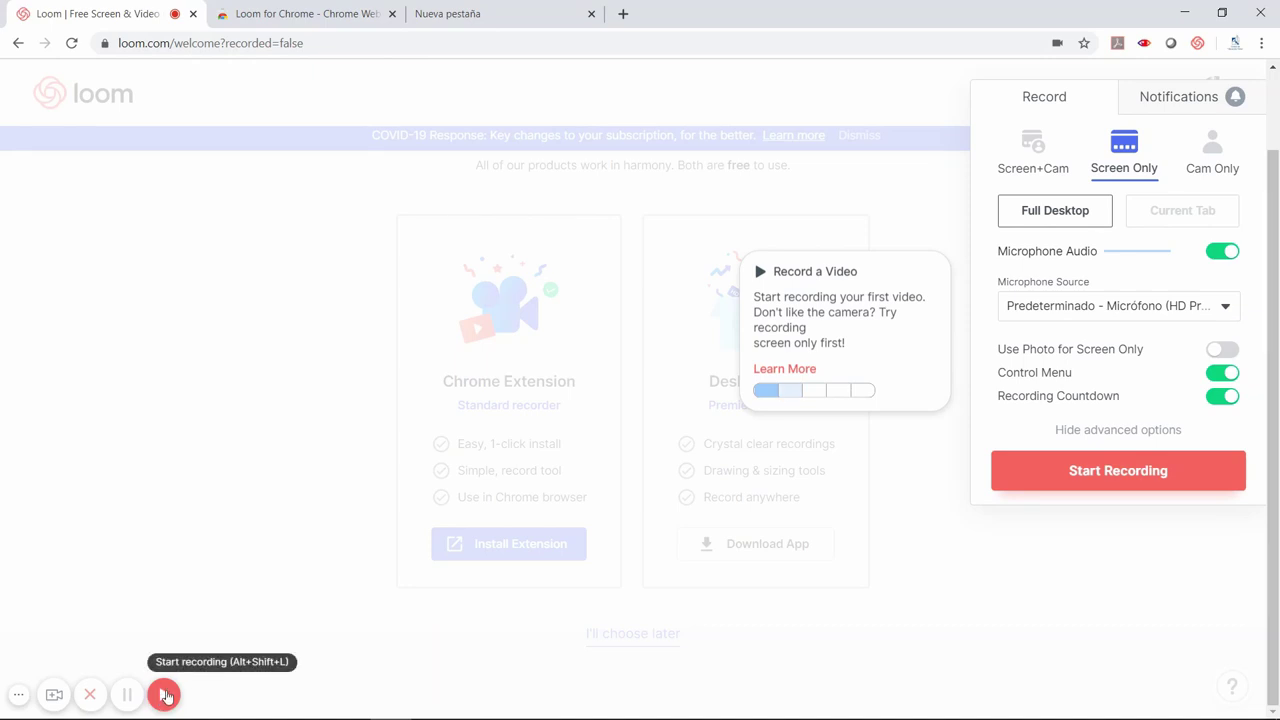
left_click(828, 405)
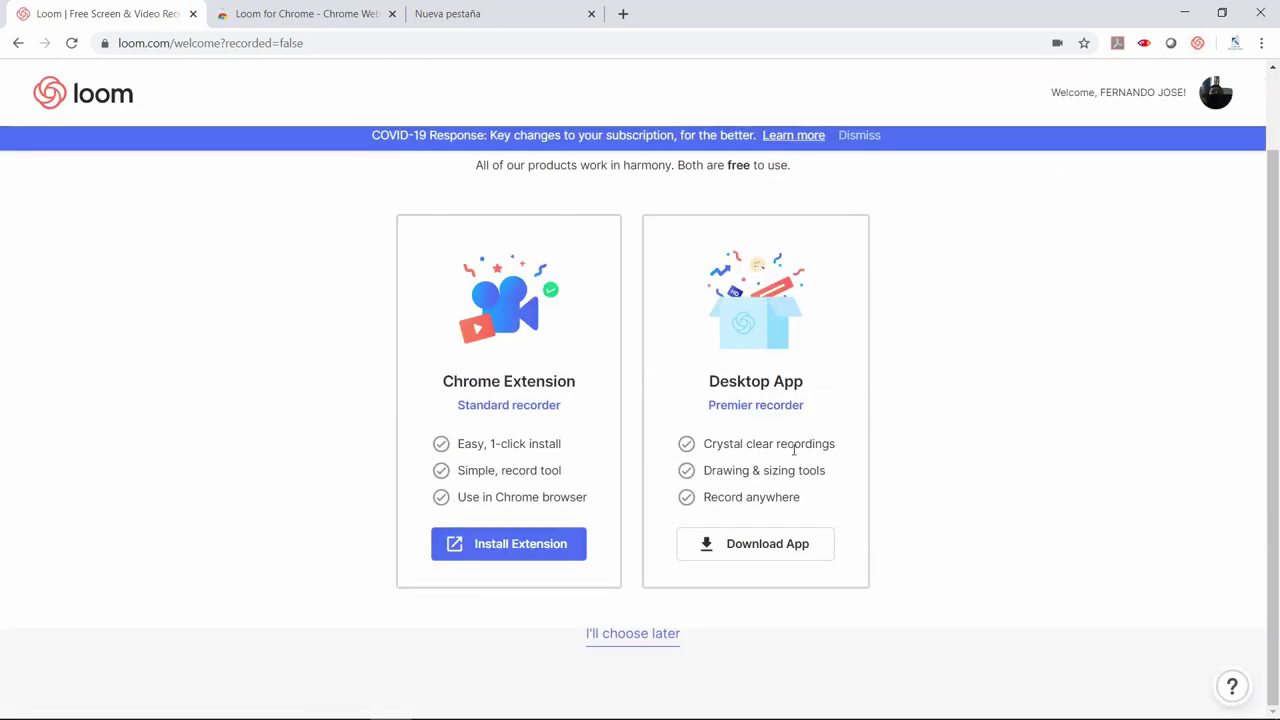
- Download the Loom Setup 0.30.9 desktop installer and show it in the Descargas folder
left_click(749, 556)
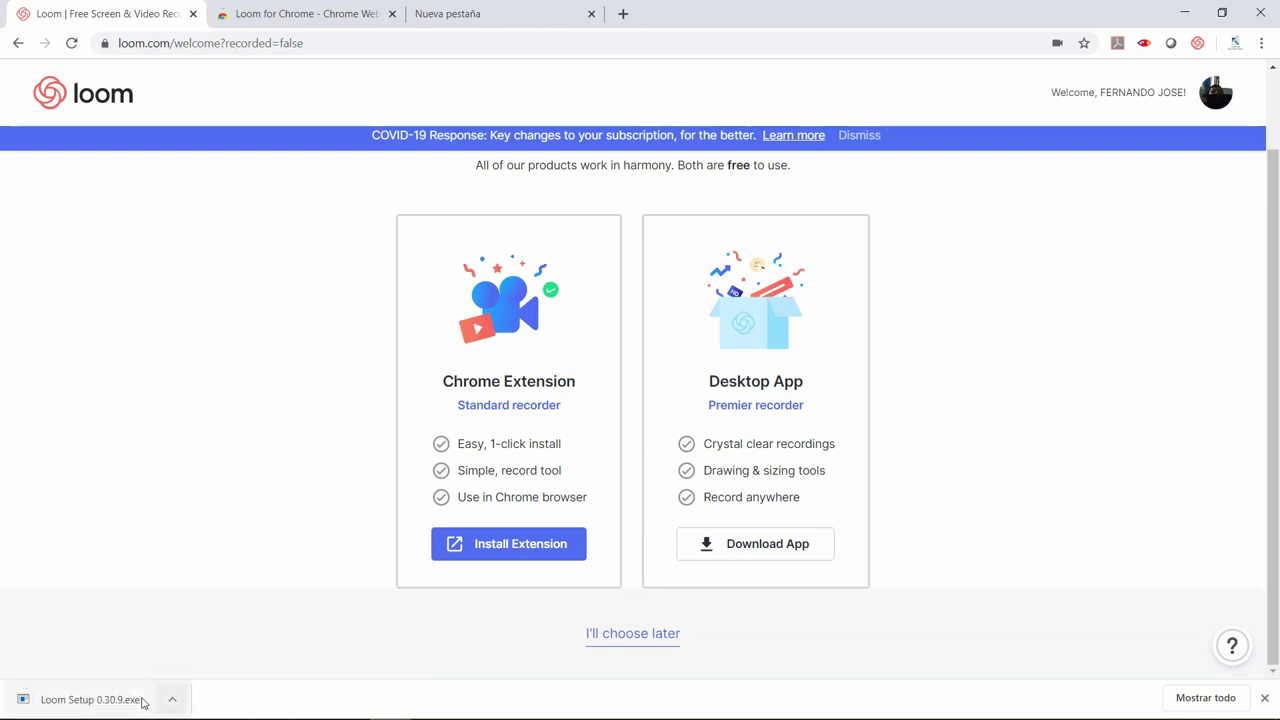
left_click(170, 699)
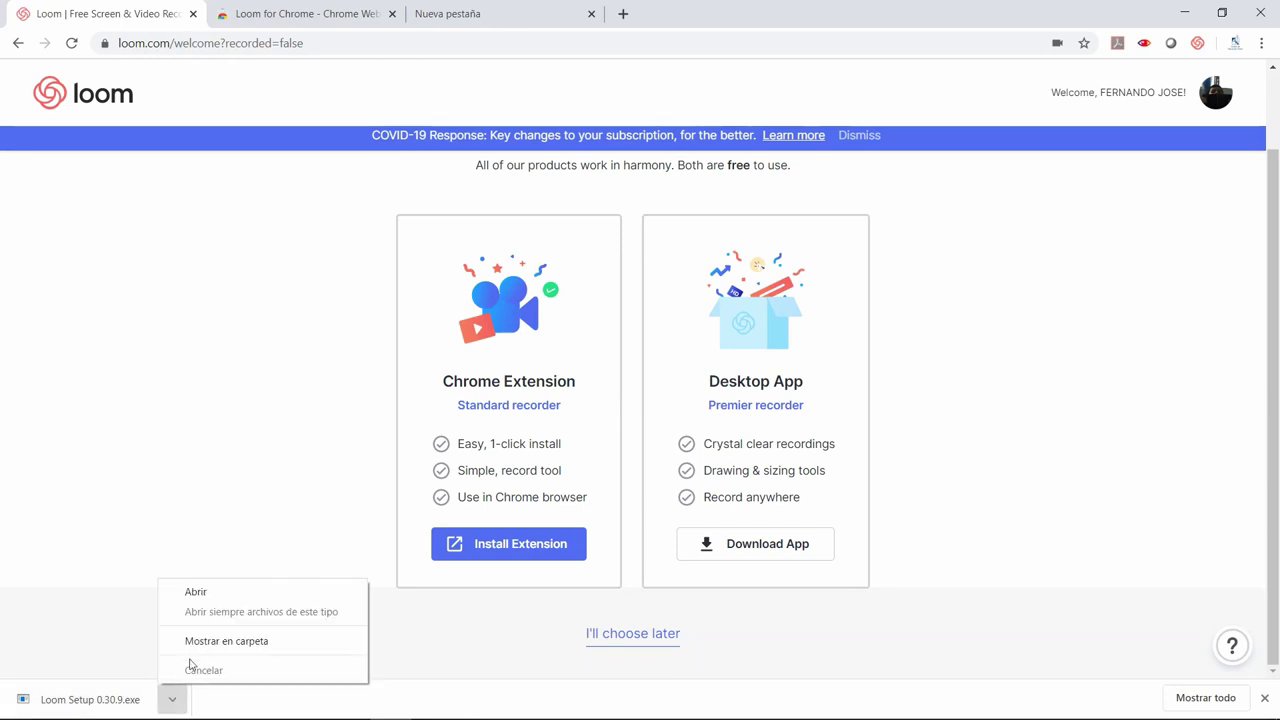
left_click(195, 640)
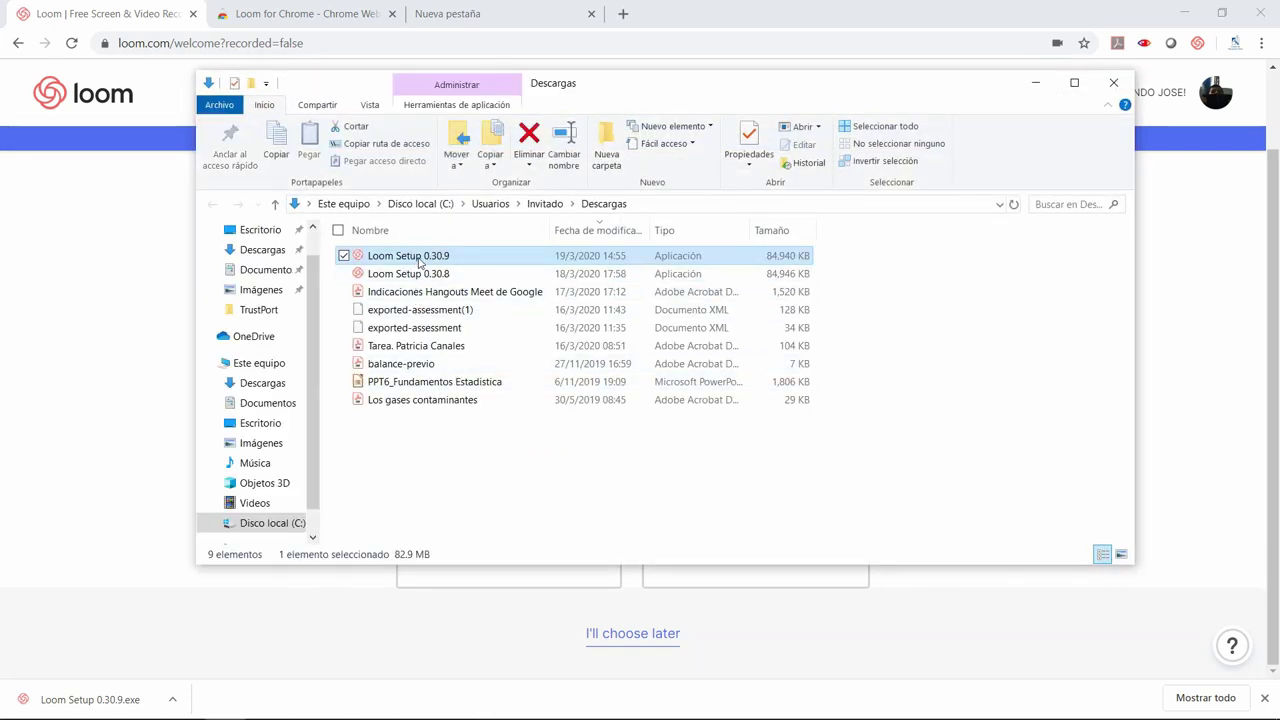
- Run Loom Setup 0.30.9 from Descargas and minimize File Explorer while it installs
double_click(420, 258)
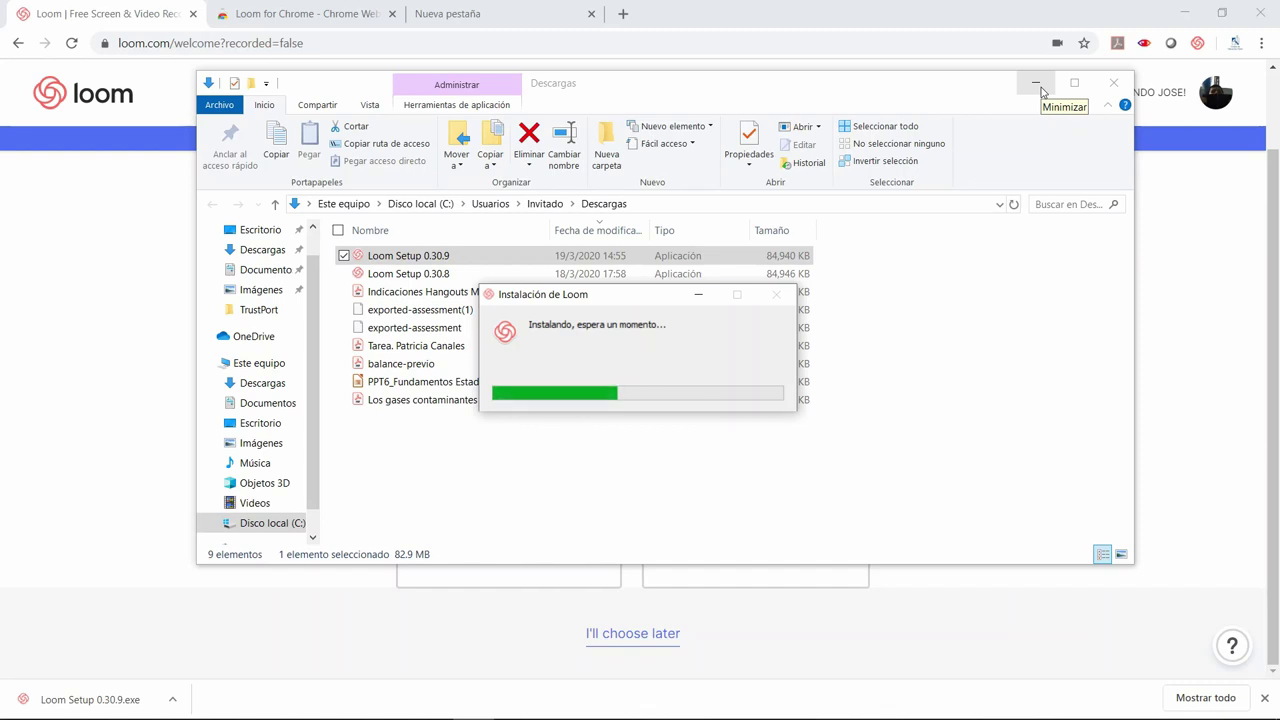
left_click(1040, 91)
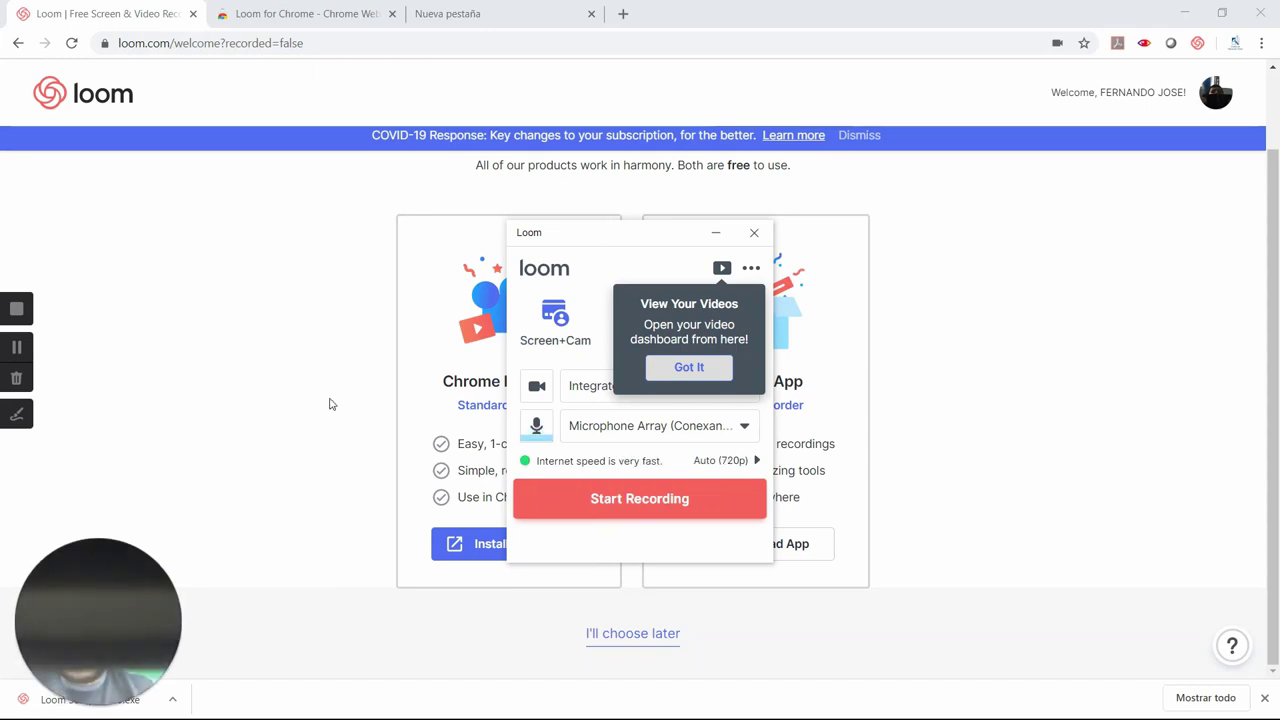
- Dismiss the View Your Videos tip, switch Loom to Screen Only with no camera, and minimize Chrome
mouse_move(85, 591)
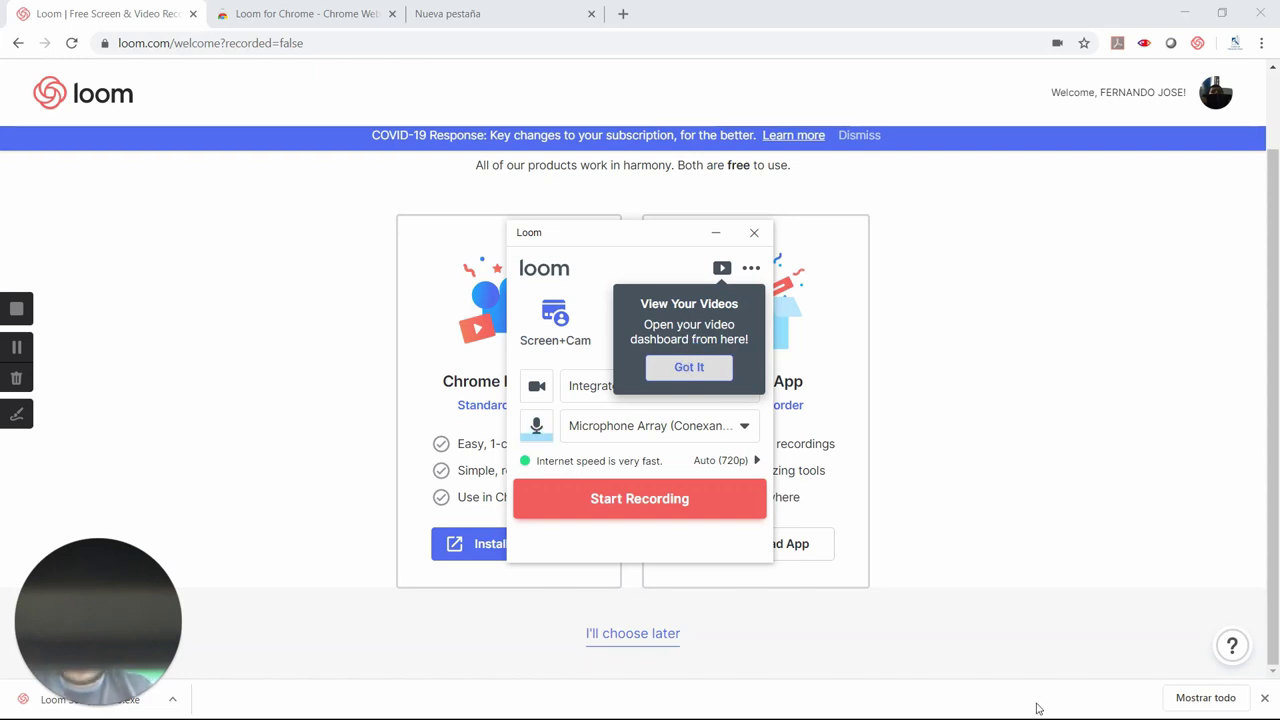
left_click(676, 374)
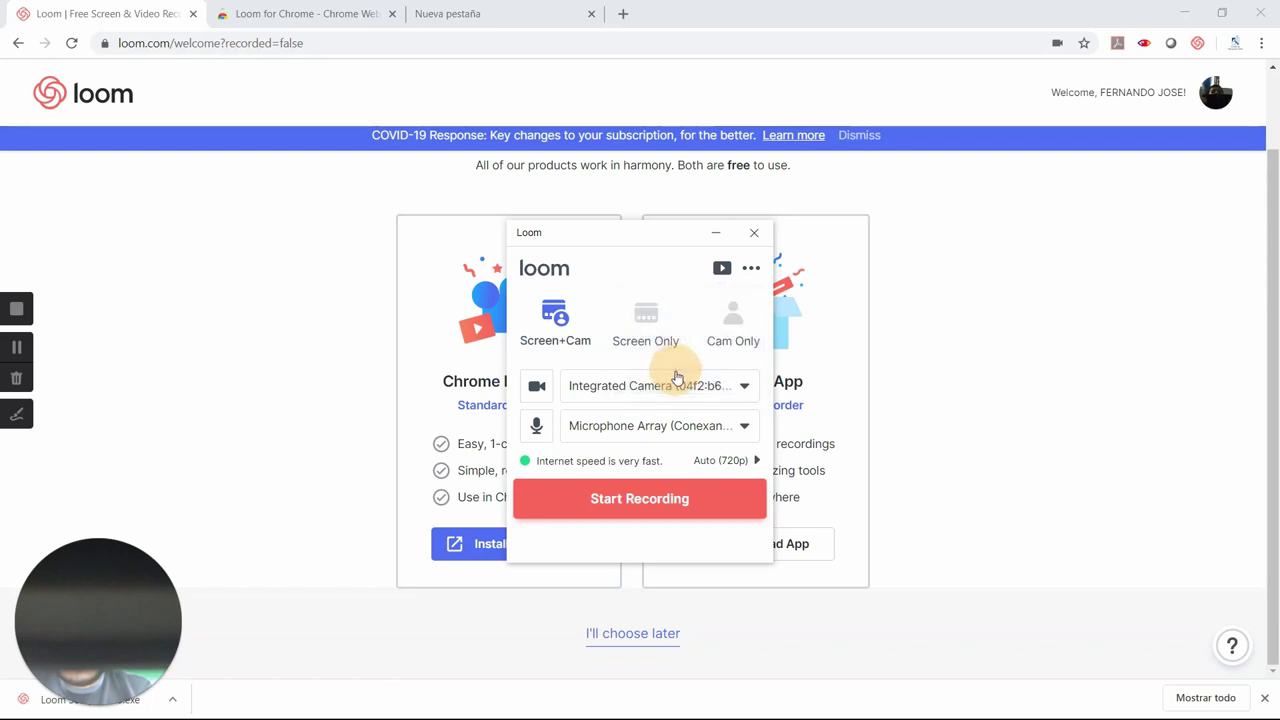
left_click(648, 330)
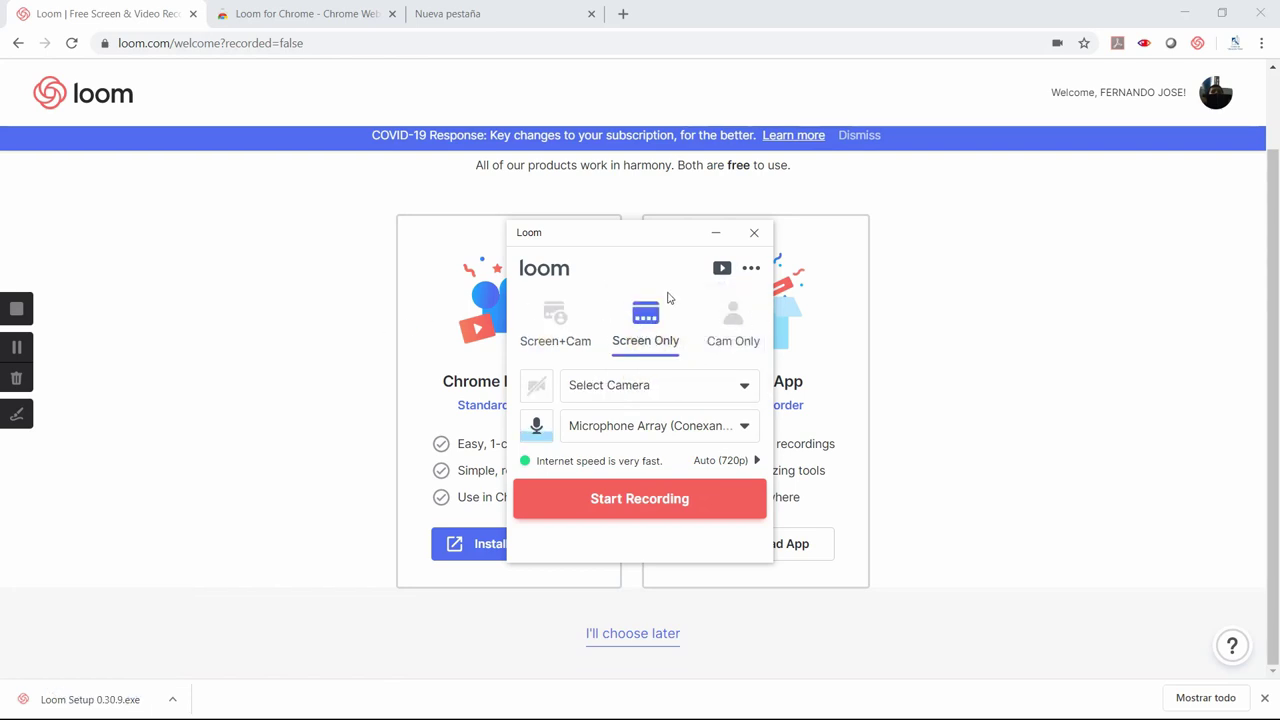
left_click(1183, 13)
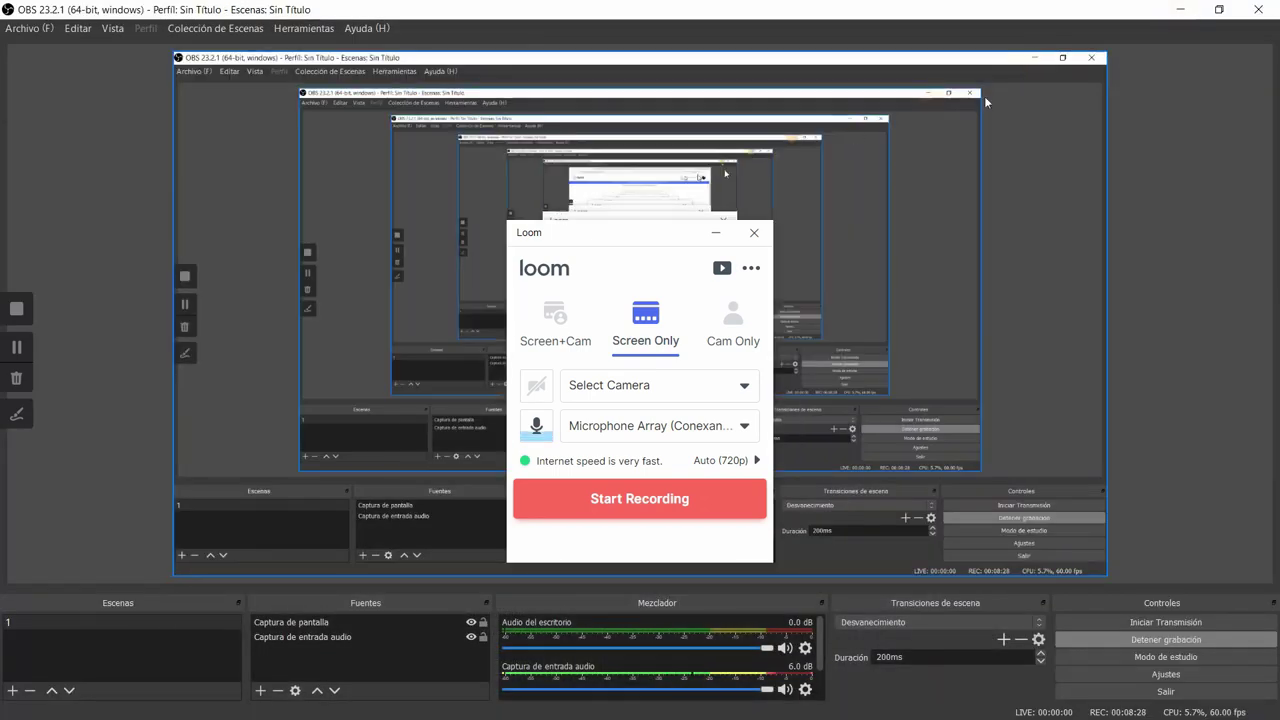
- Minimize OBS Studio with Super+D to reveal the desktop behind the Loom recorder
key("super+d")
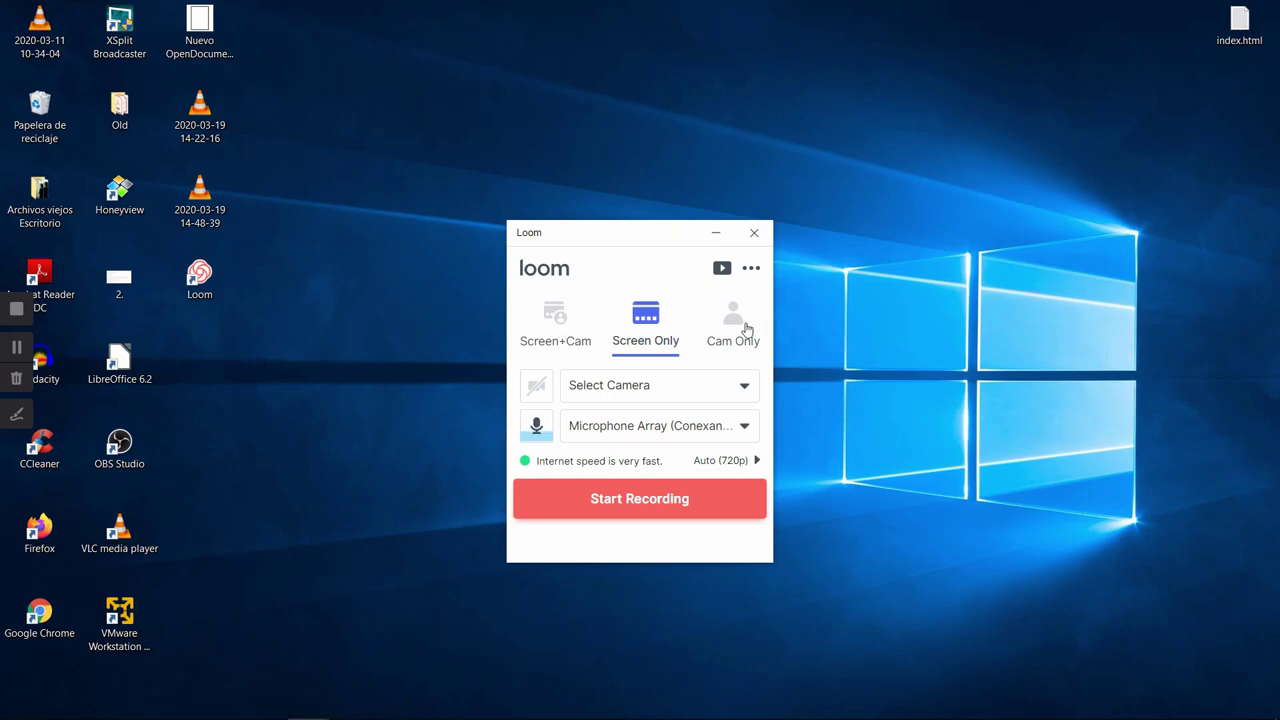
- Check the Select Camera list and close it with no camera selected
left_click(738, 395)
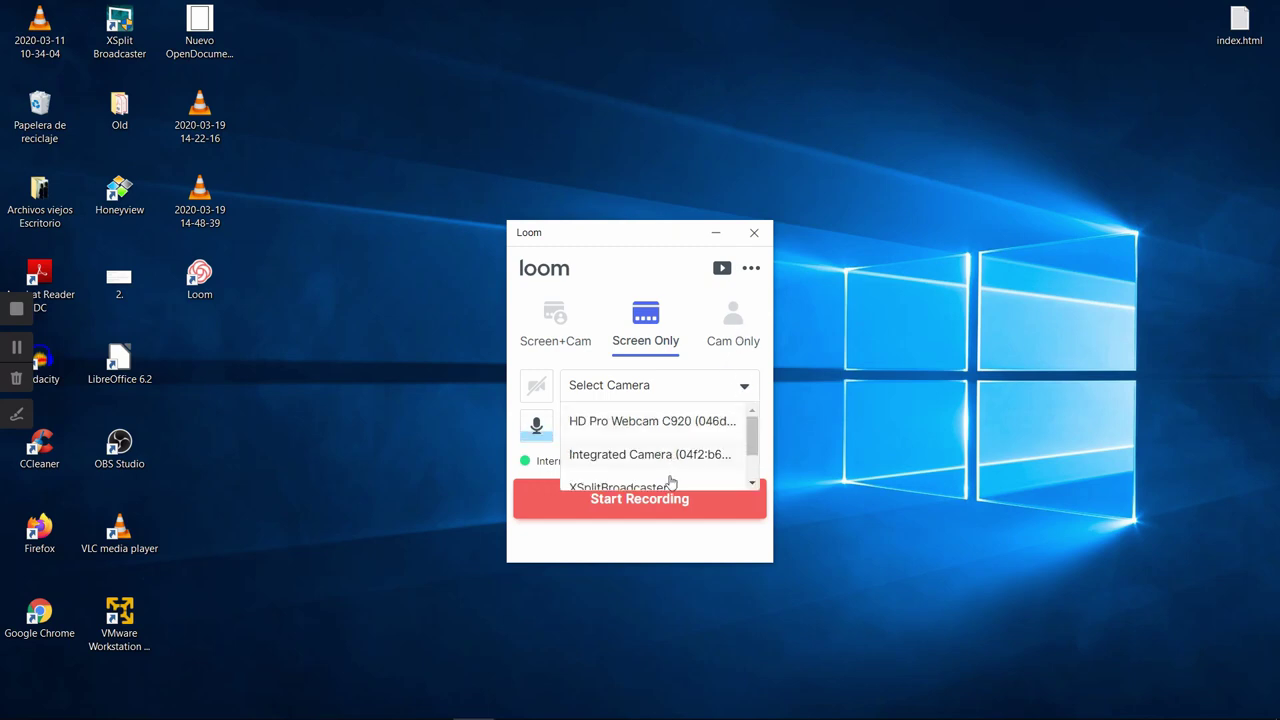
scroll(675, 470, "down", 2)
scroll(655, 420, "up", 2)
left_click(646, 263)
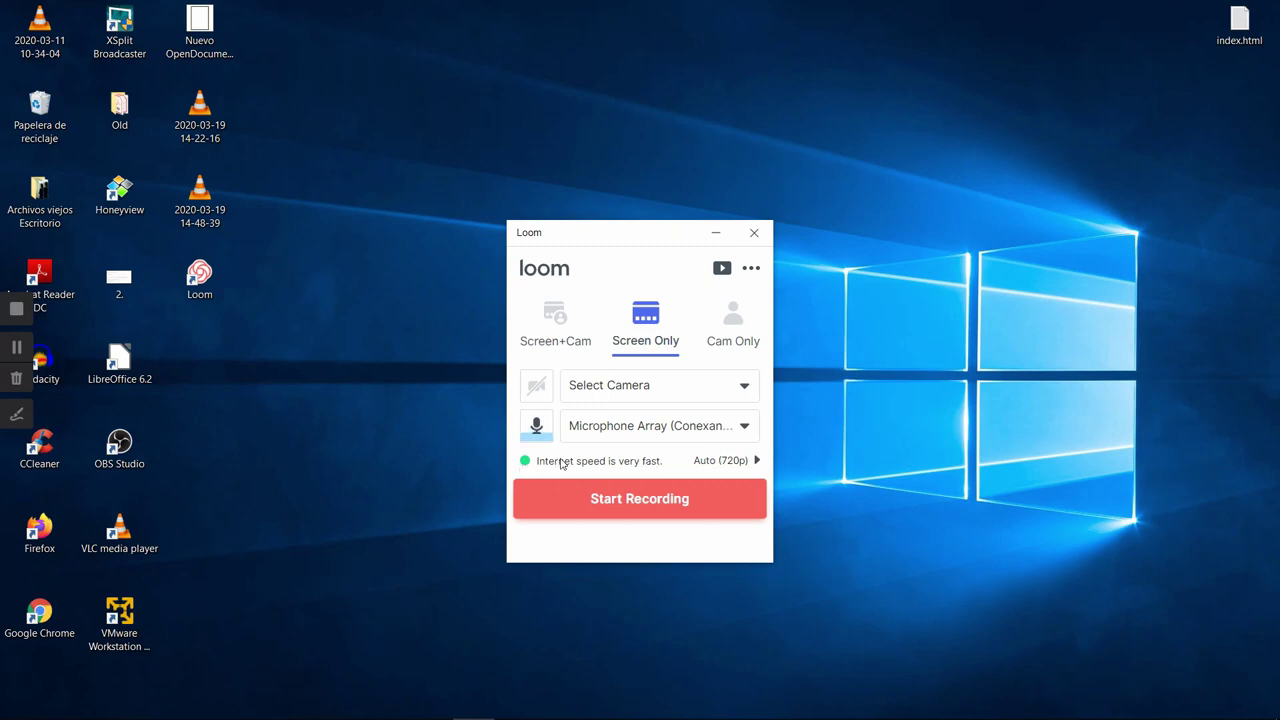
- Hide the Loom recorder, bring it back from the taskbar, and open its ••• options menu
left_click(722, 269)
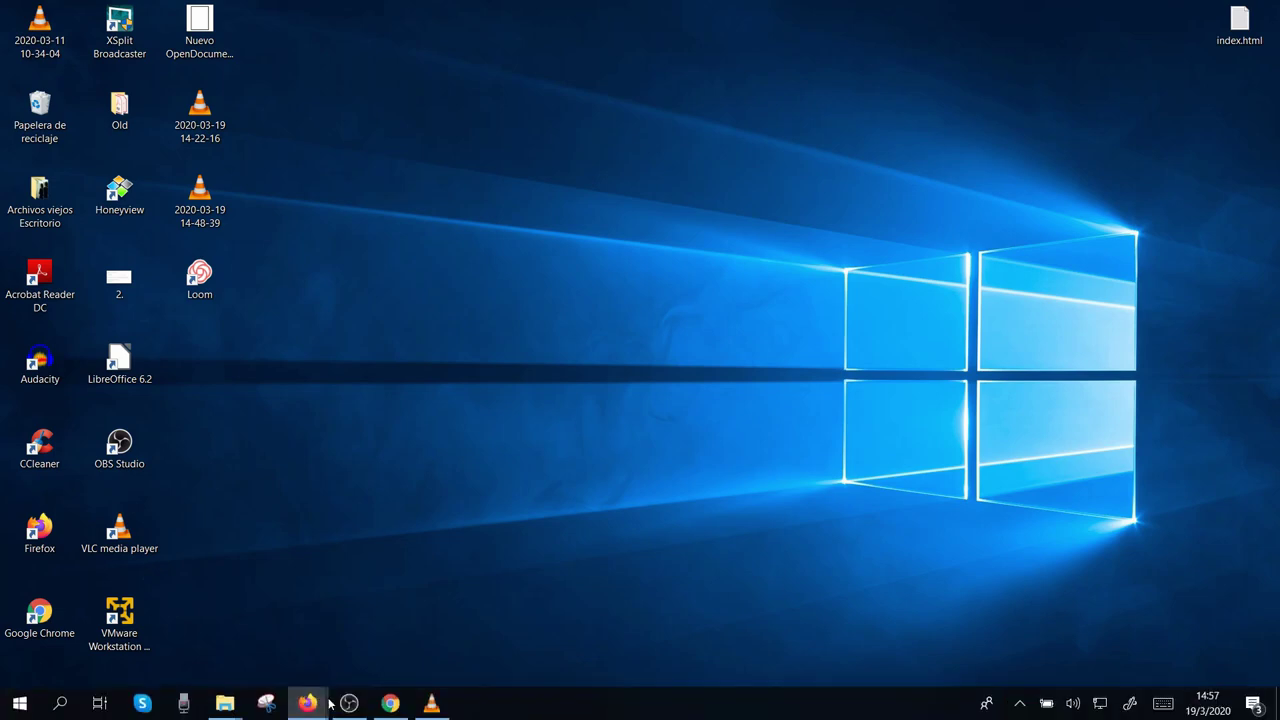
mouse_move(307, 703)
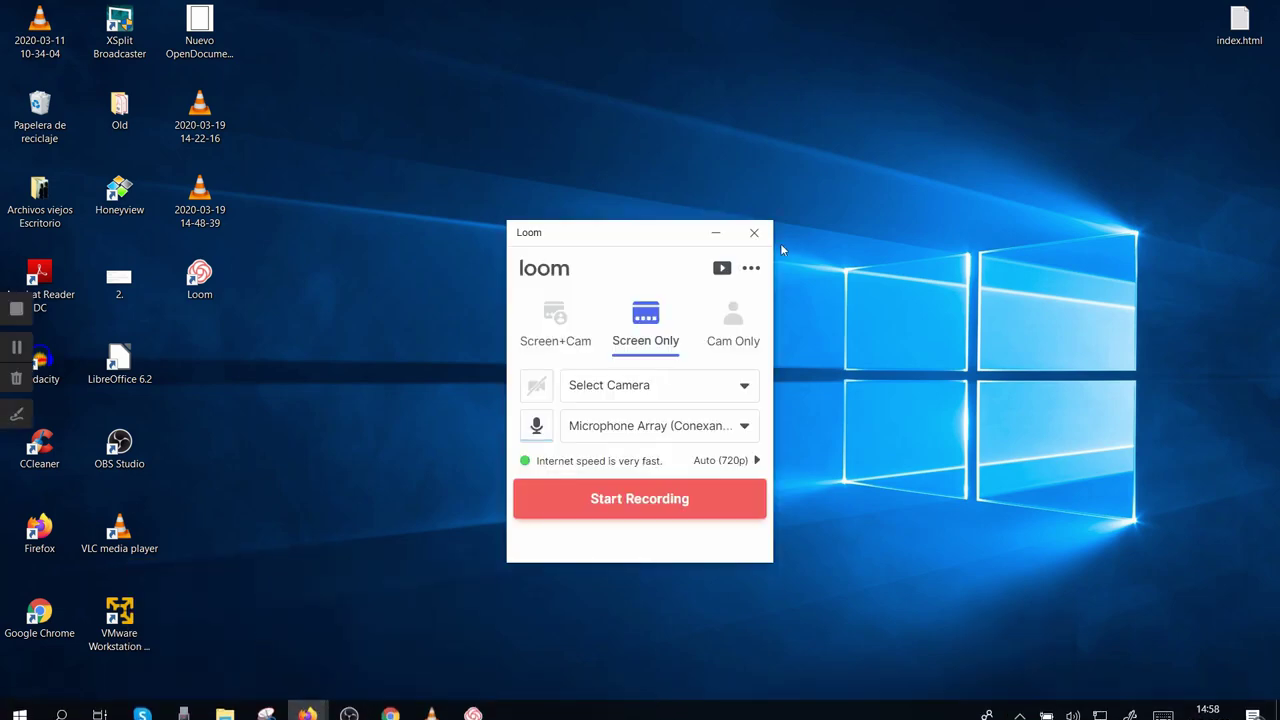
left_click(746, 274)
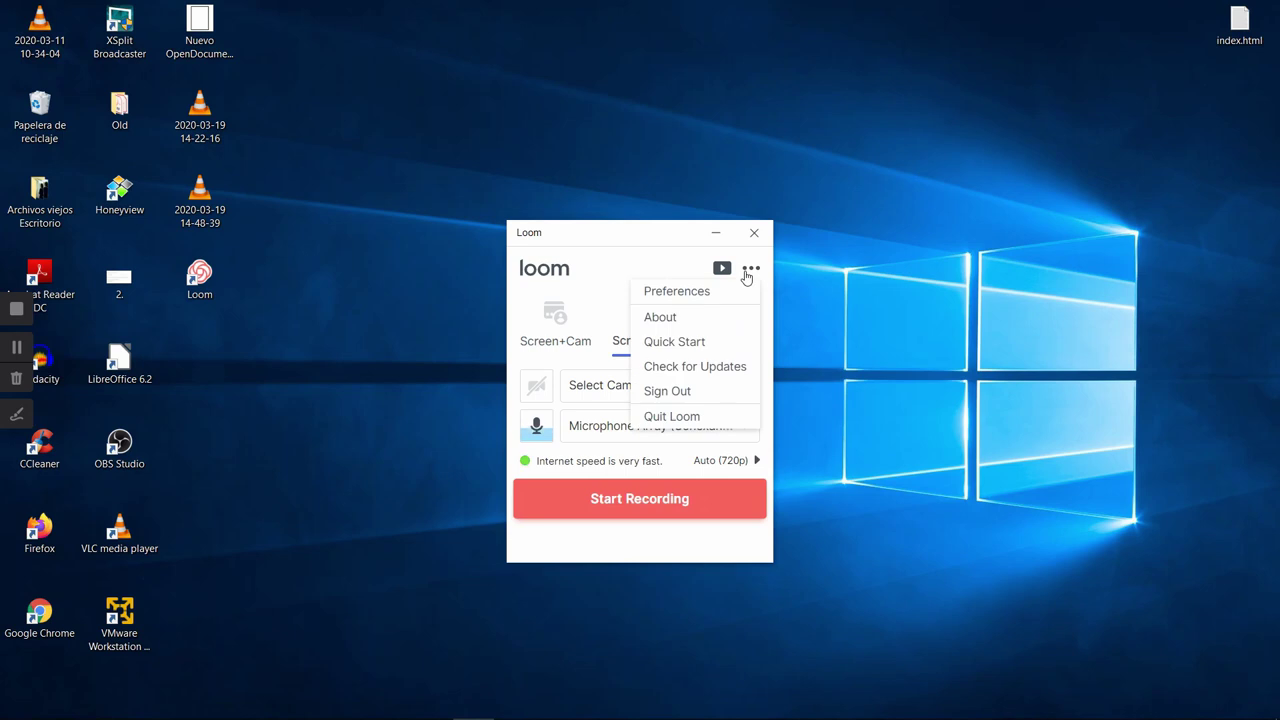
- Review Loom's Shortcuts, Account and Recording preferences, then close the Preferences window
left_click(686, 292)
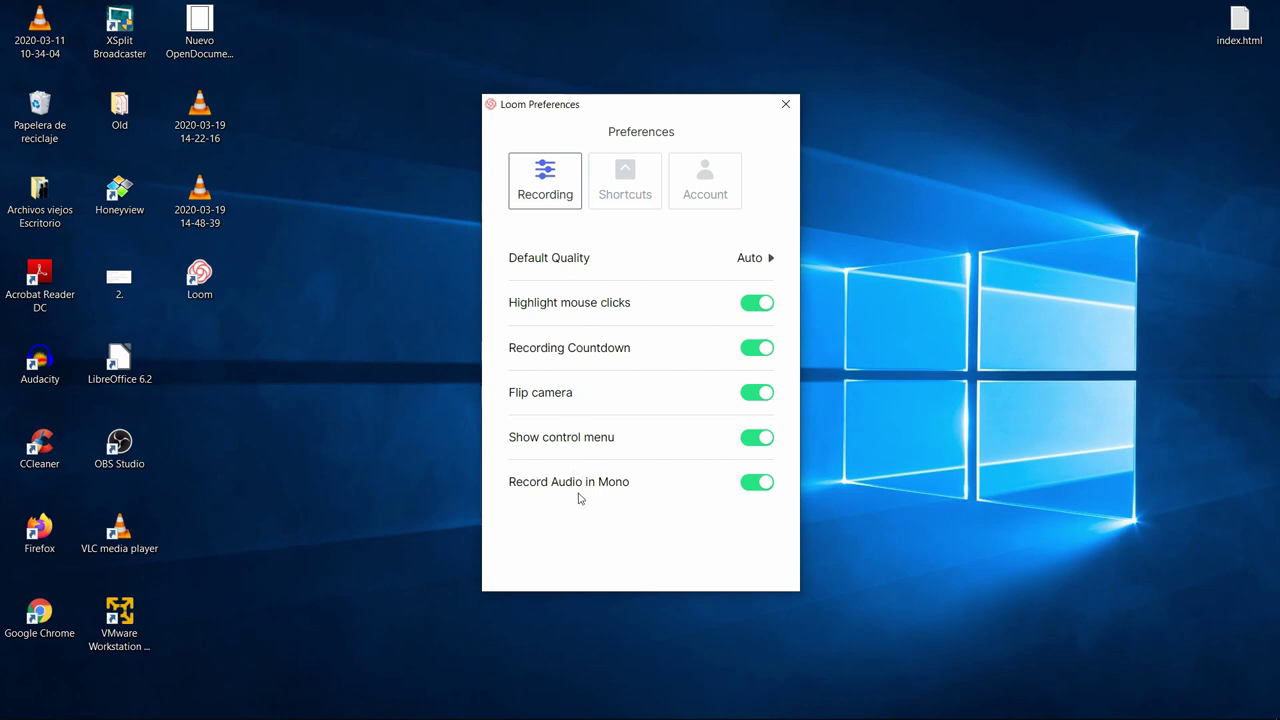
left_click(610, 196)
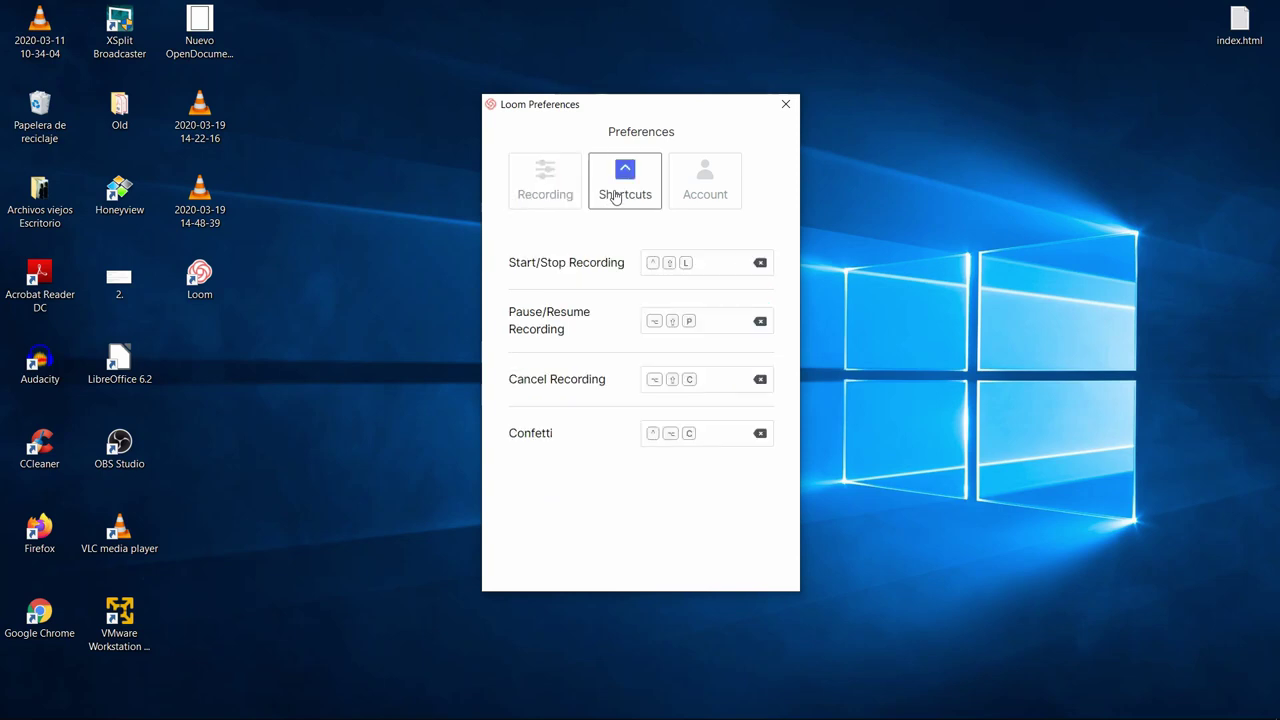
left_click(686, 199)
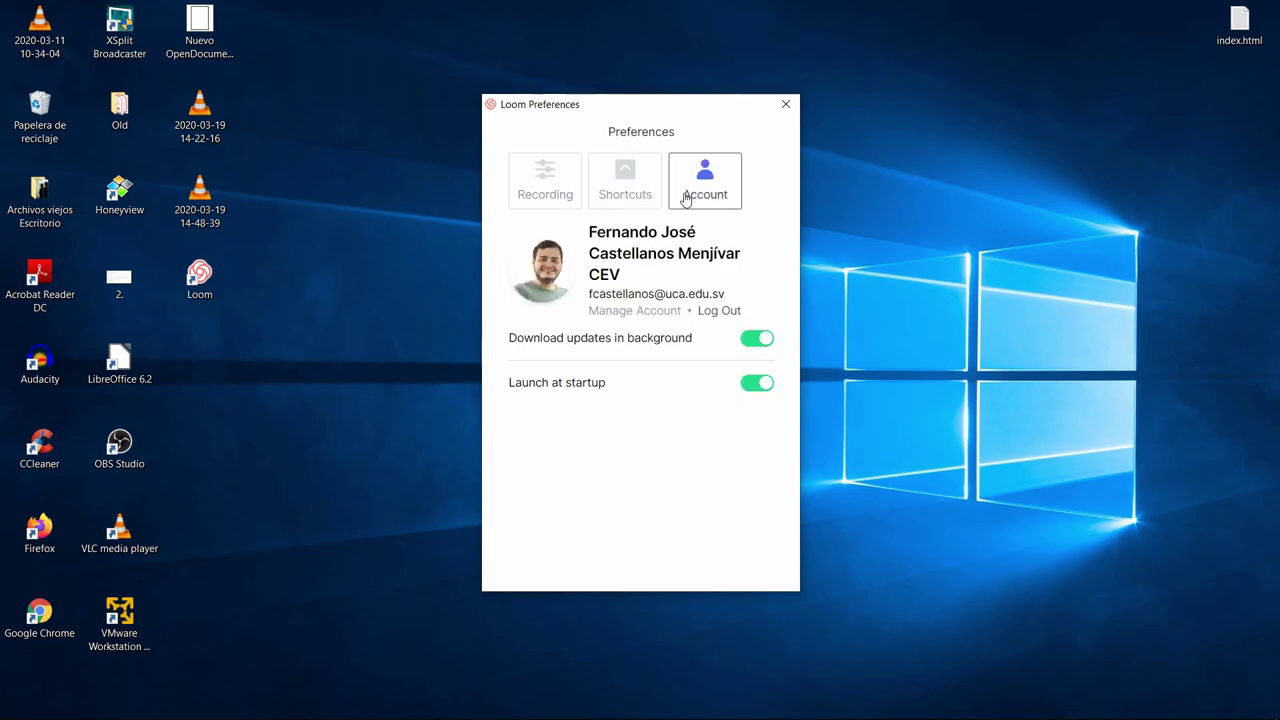
left_click(558, 192)
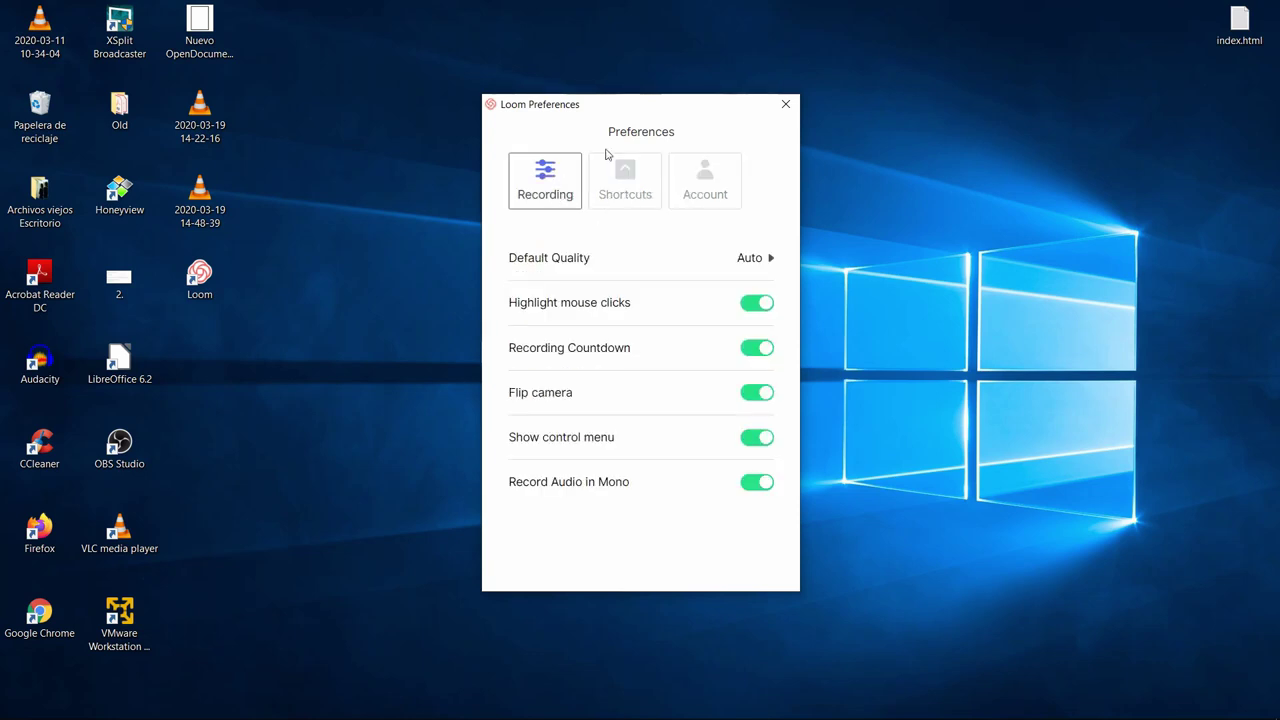
left_click(785, 104)
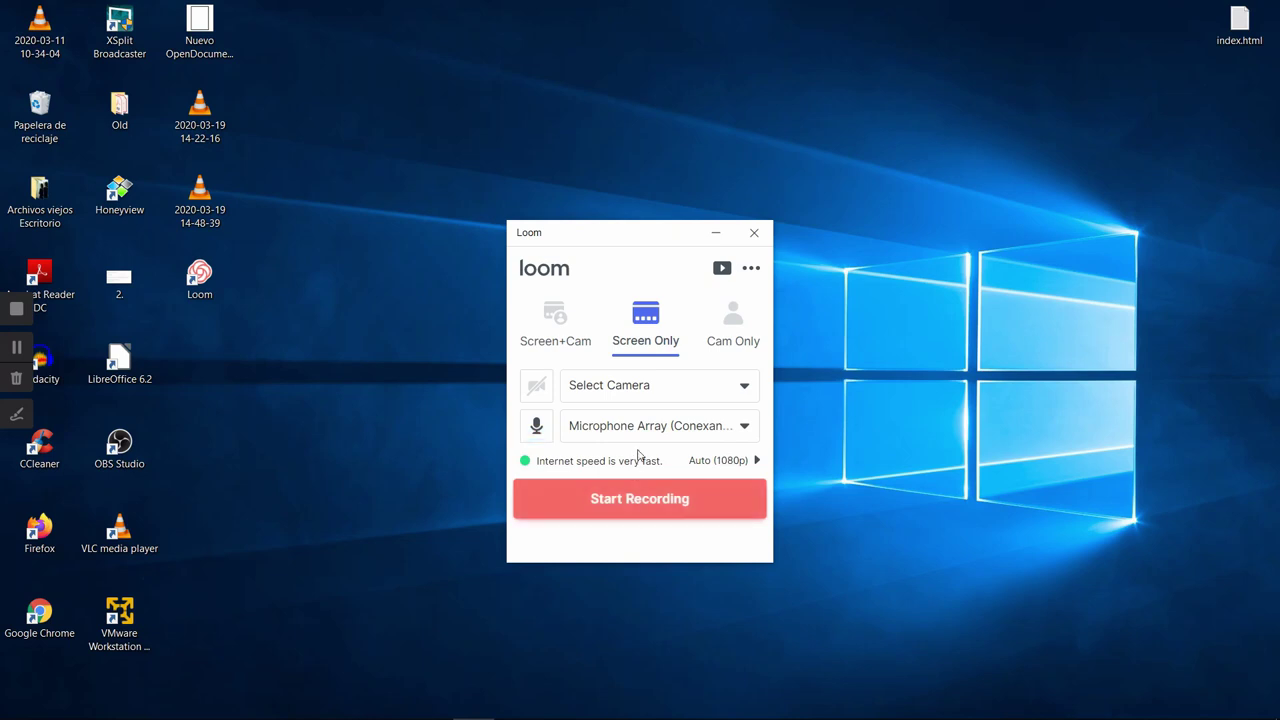
left_click(632, 507)
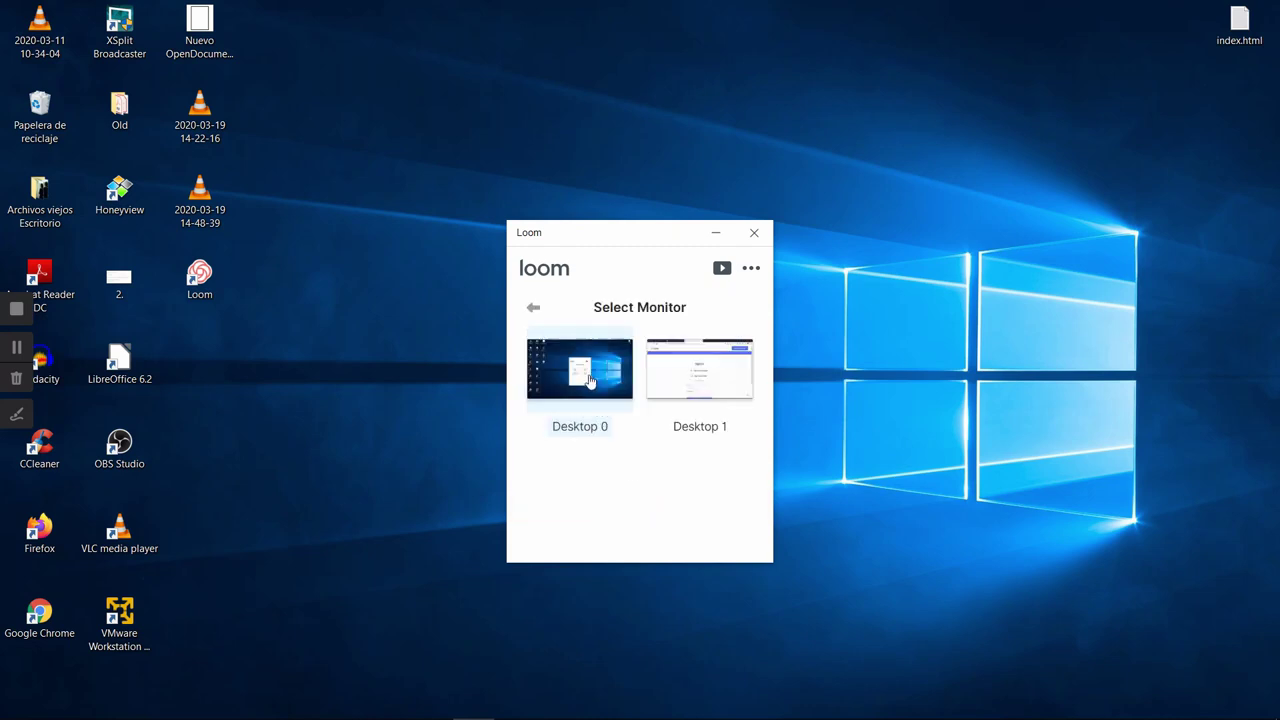
left_click(585, 373)
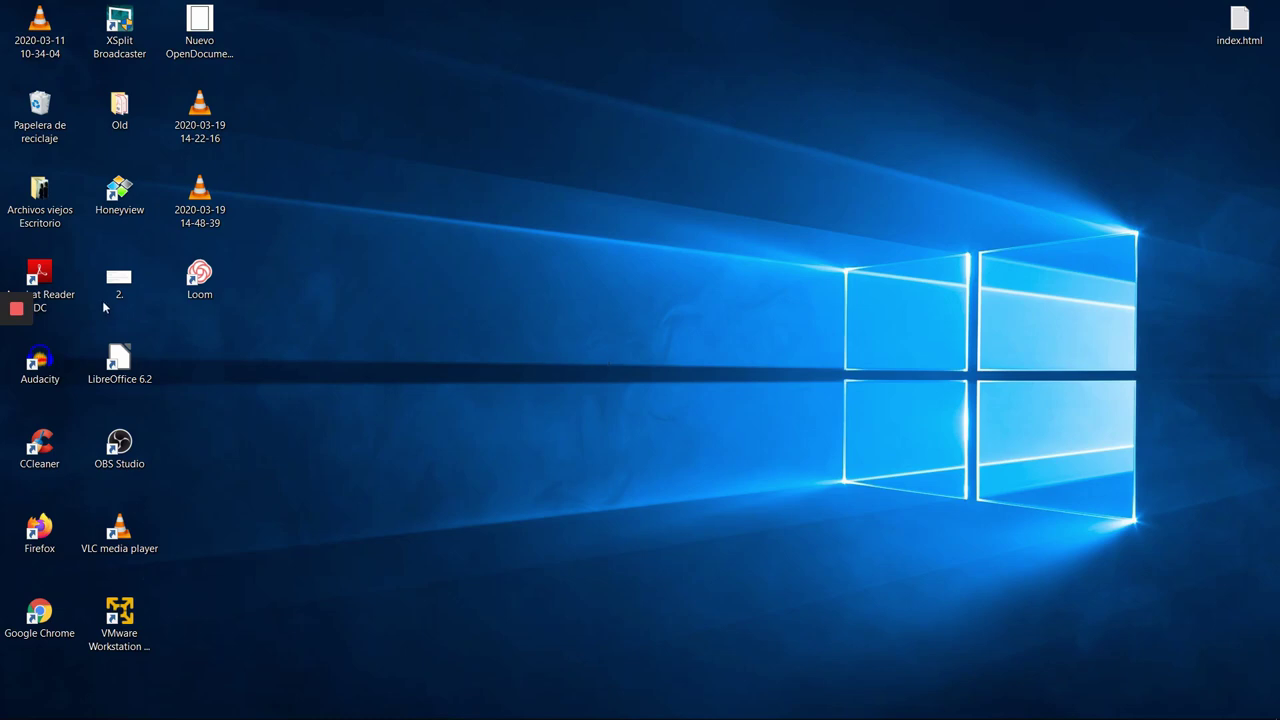
mouse_move(18, 322)
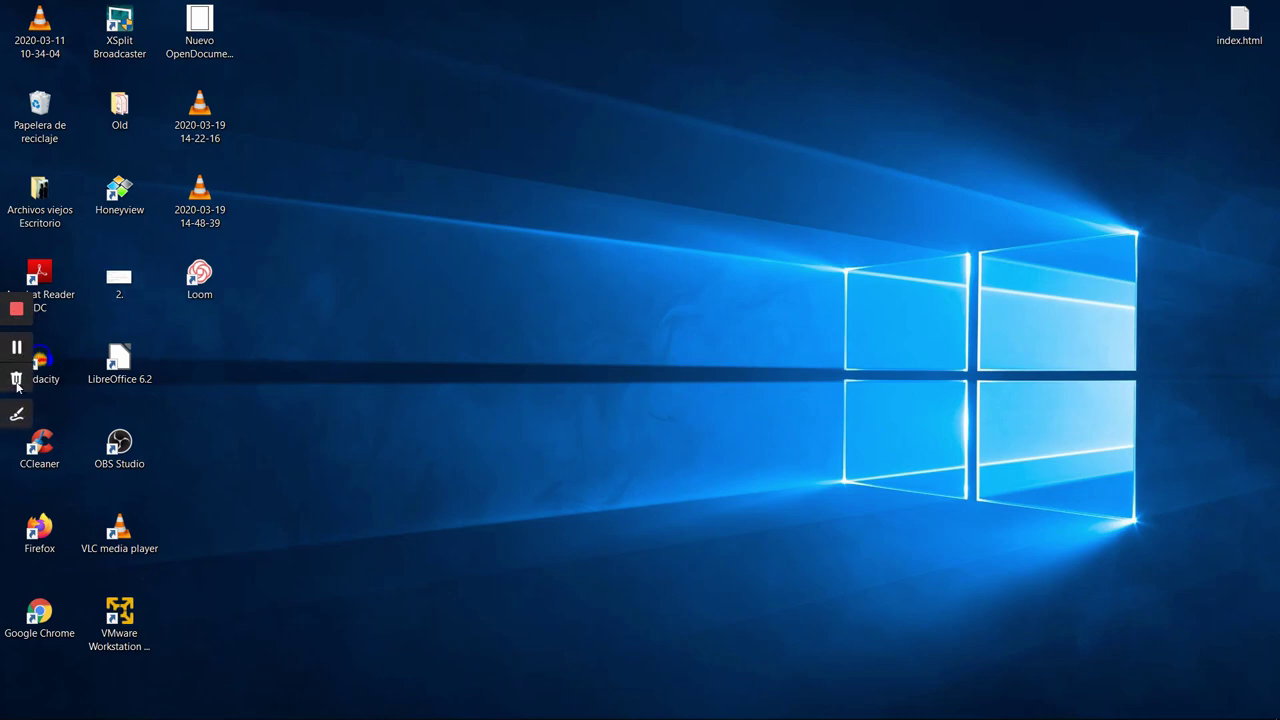
- Write 'AULA' across the desktop in green with Loom's pen tool, then click Done
left_click(16, 417)
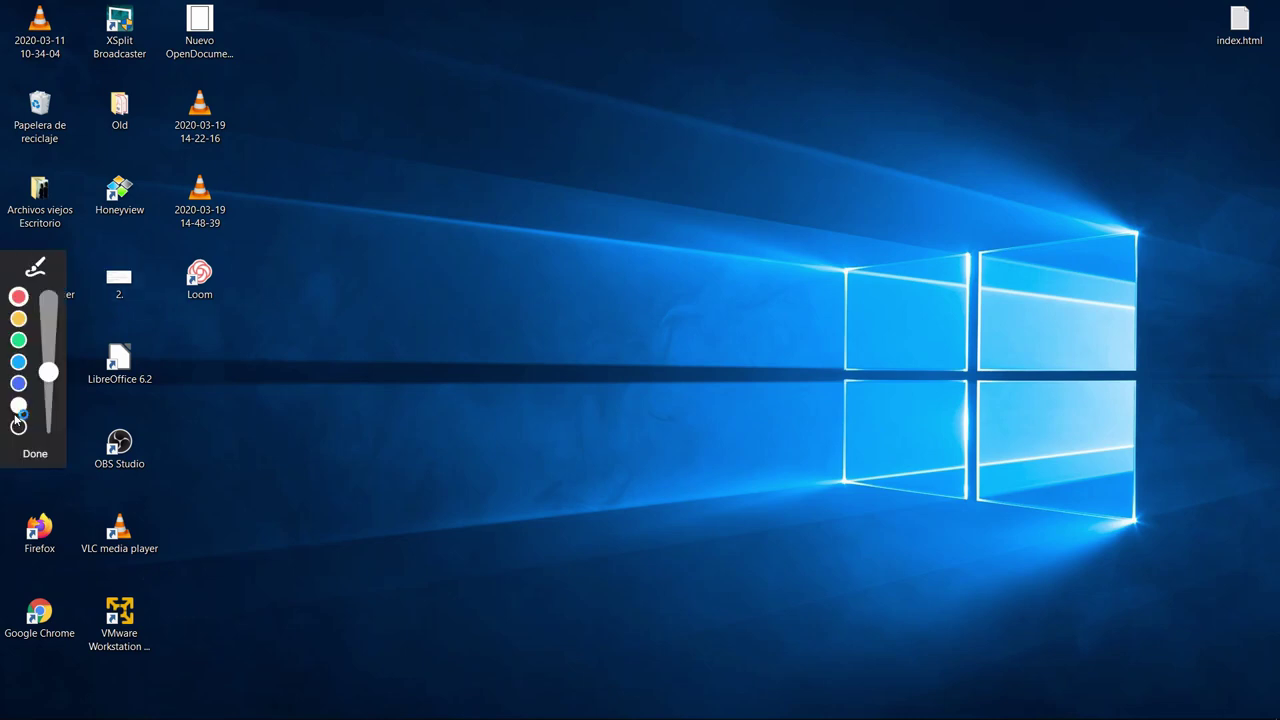
left_click(20, 341)
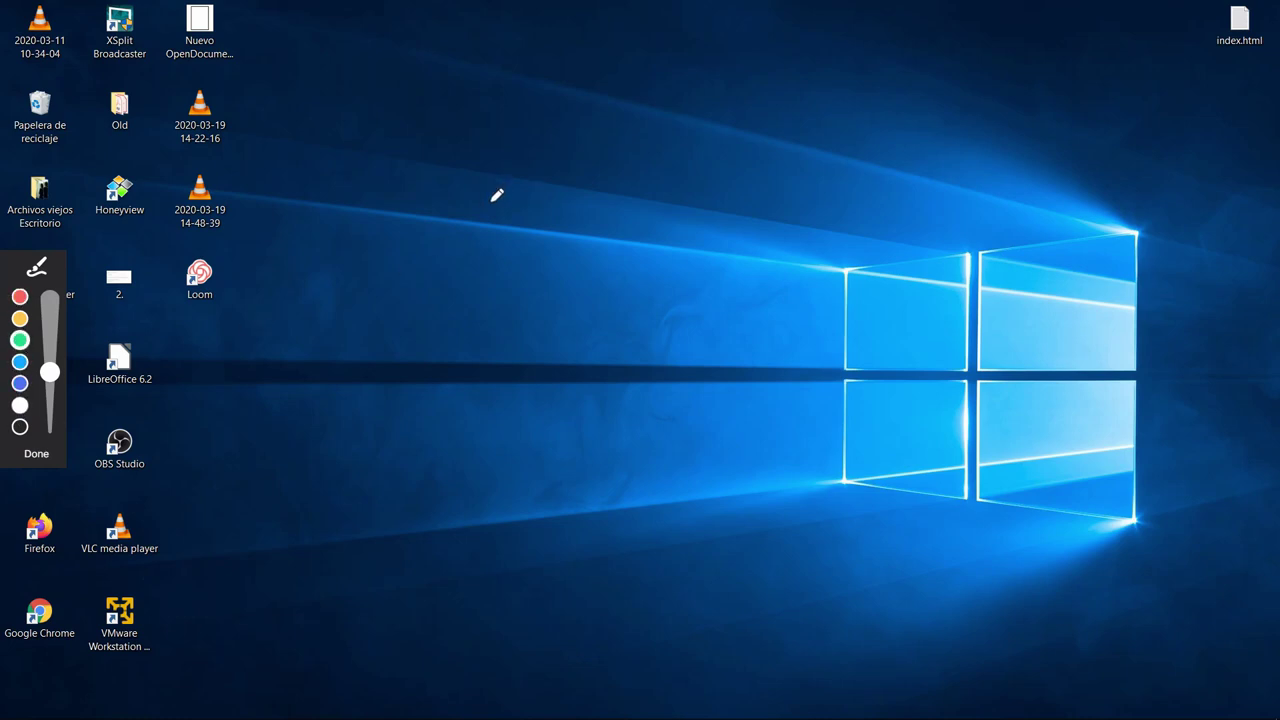
left_click_drag(480, 201, 482, 225)
left_click_drag(488, 322, 556, 313)
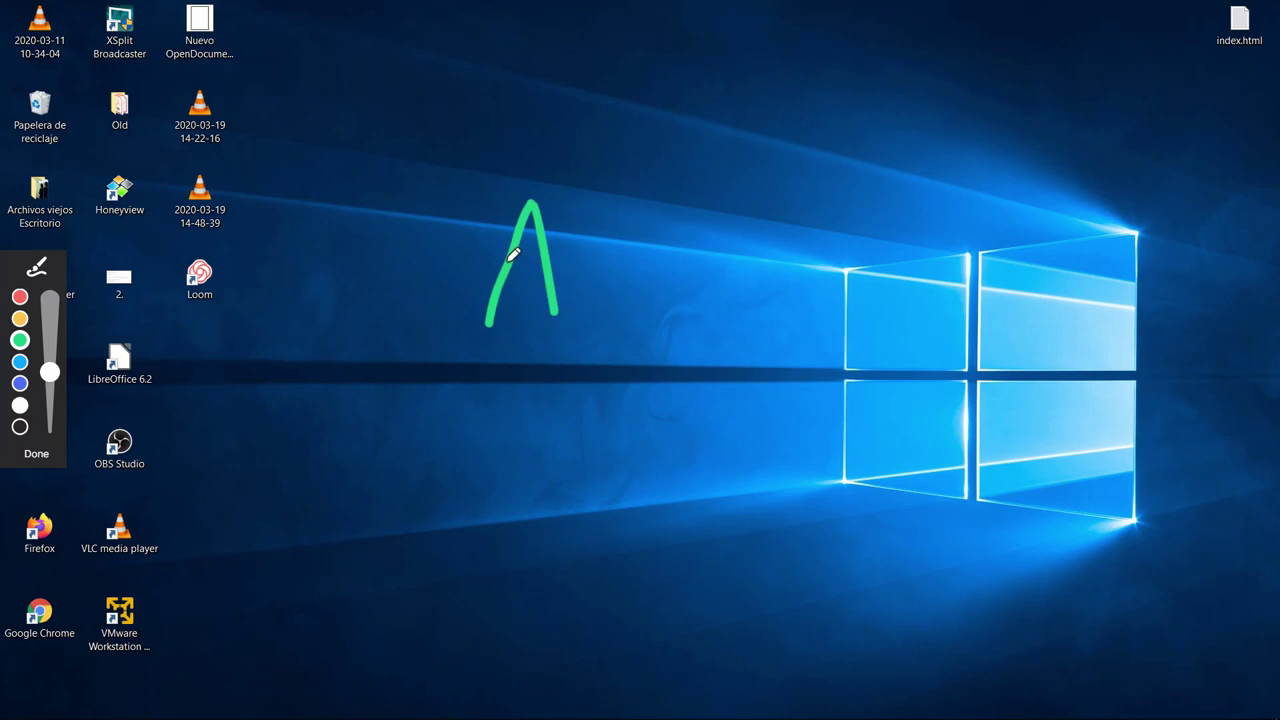
left_click_drag(506, 268, 546, 265)
mouse_move(563, 210)
left_mouse_down()
mouse_move(638, 220)
mouse_move(730, 308)
left_mouse_up()
left_click_drag(764, 311, 865, 322)
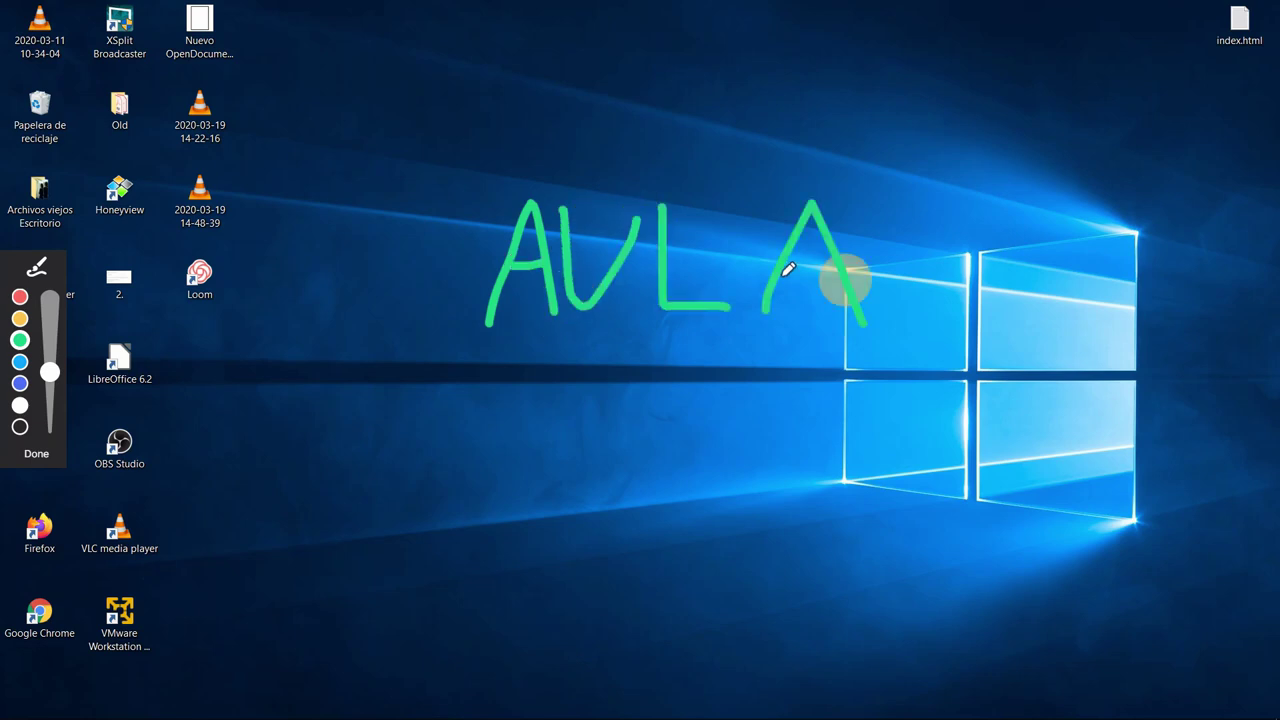
left_click_drag(776, 272, 860, 268)
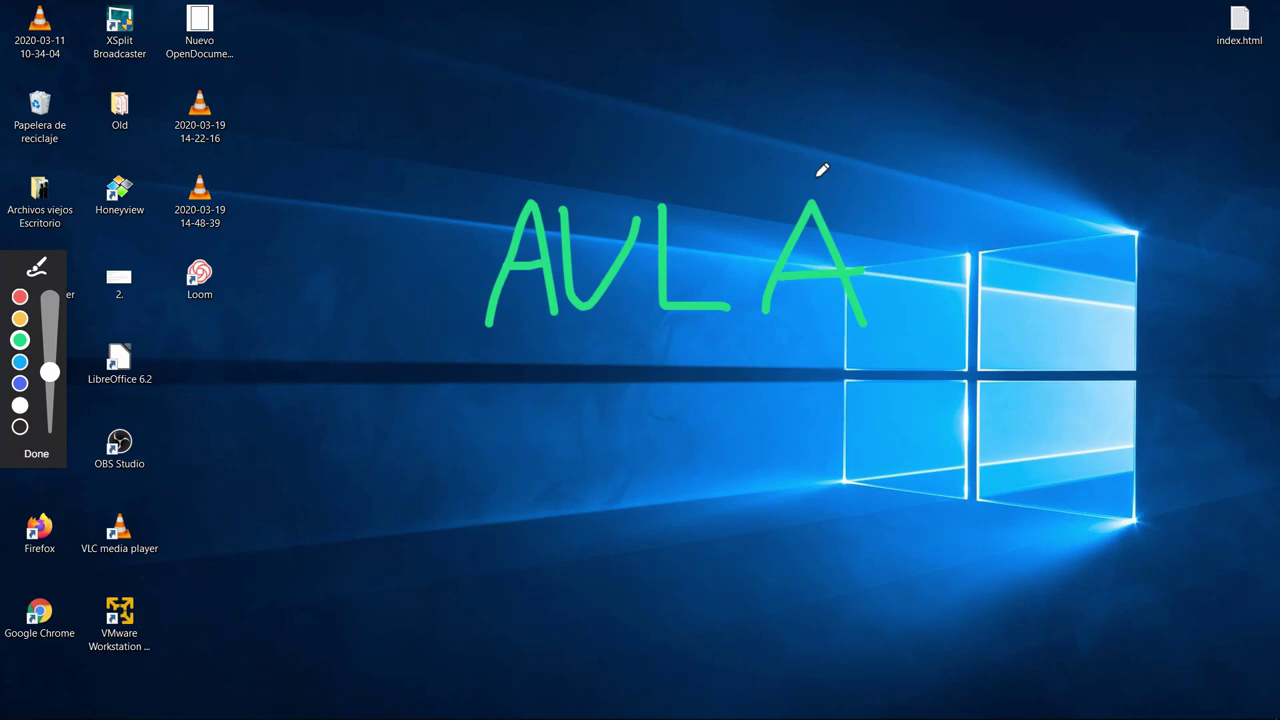
left_click(36, 454)
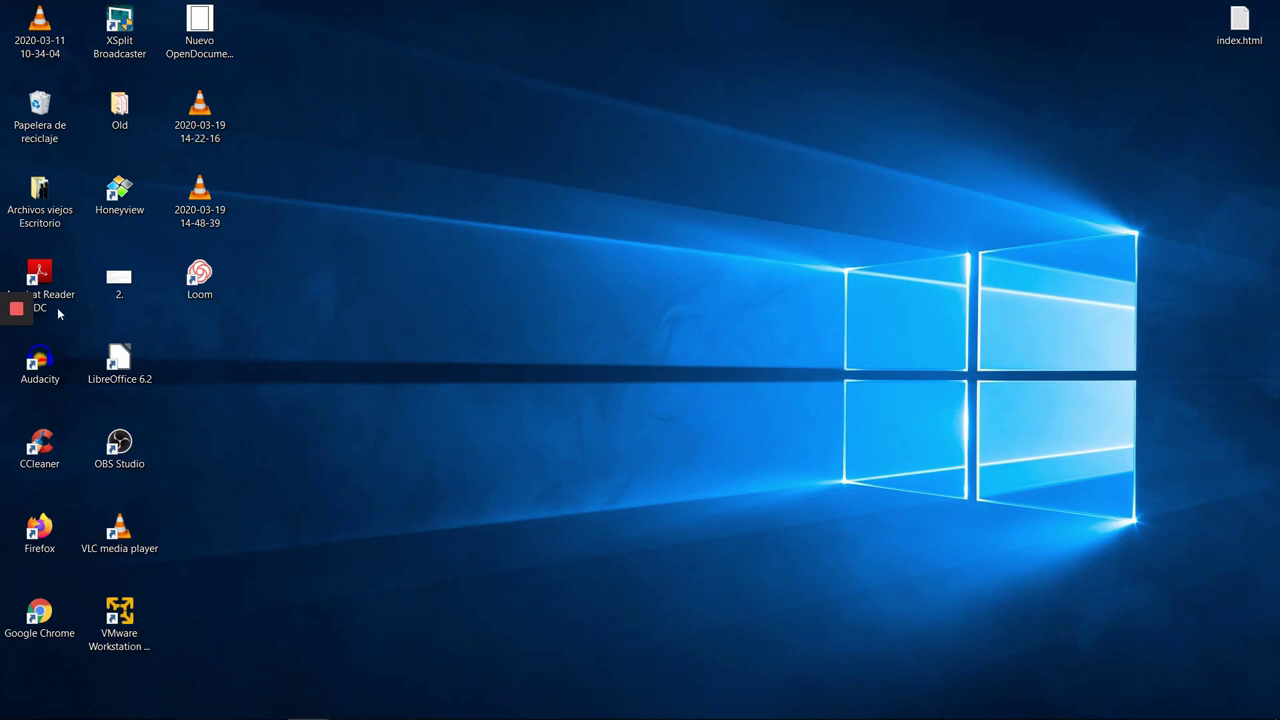
- Stop the recording and browse its 28-second '19 March, 2020 - Loom Recording' share page
left_click(20, 316)
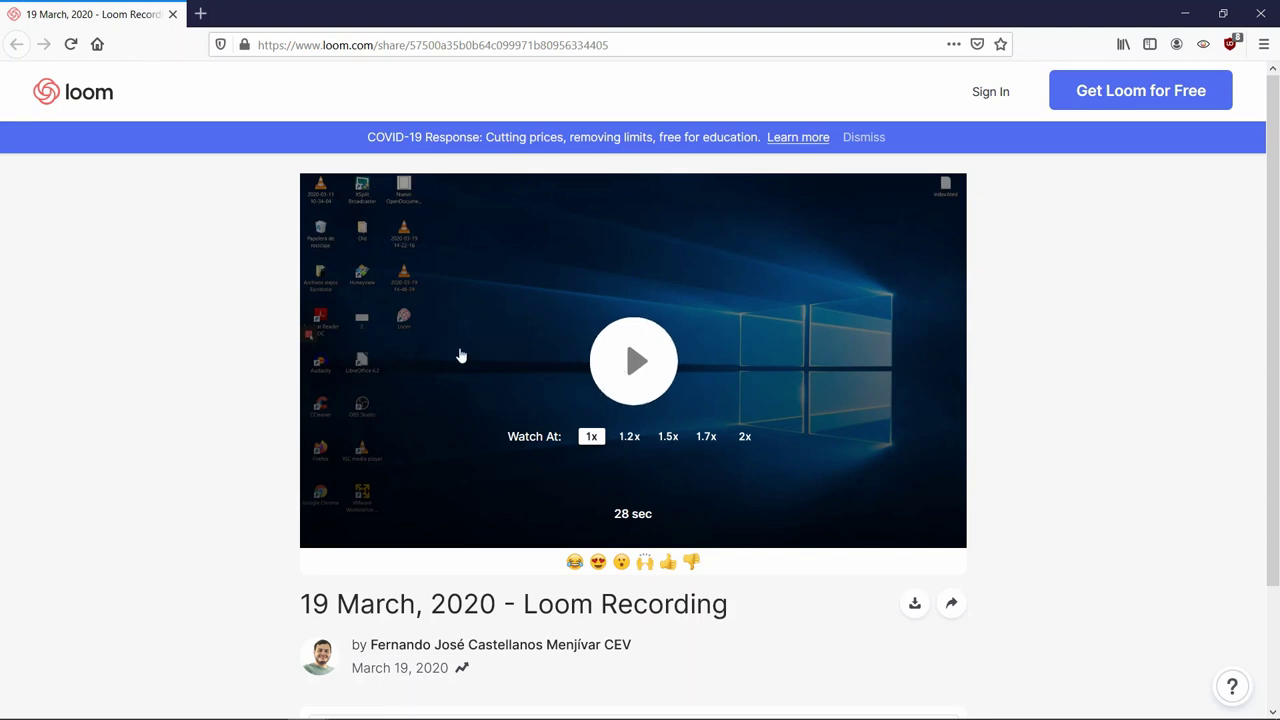
scroll(229, 471, "down", 3)
scroll(227, 472, "up", 3)
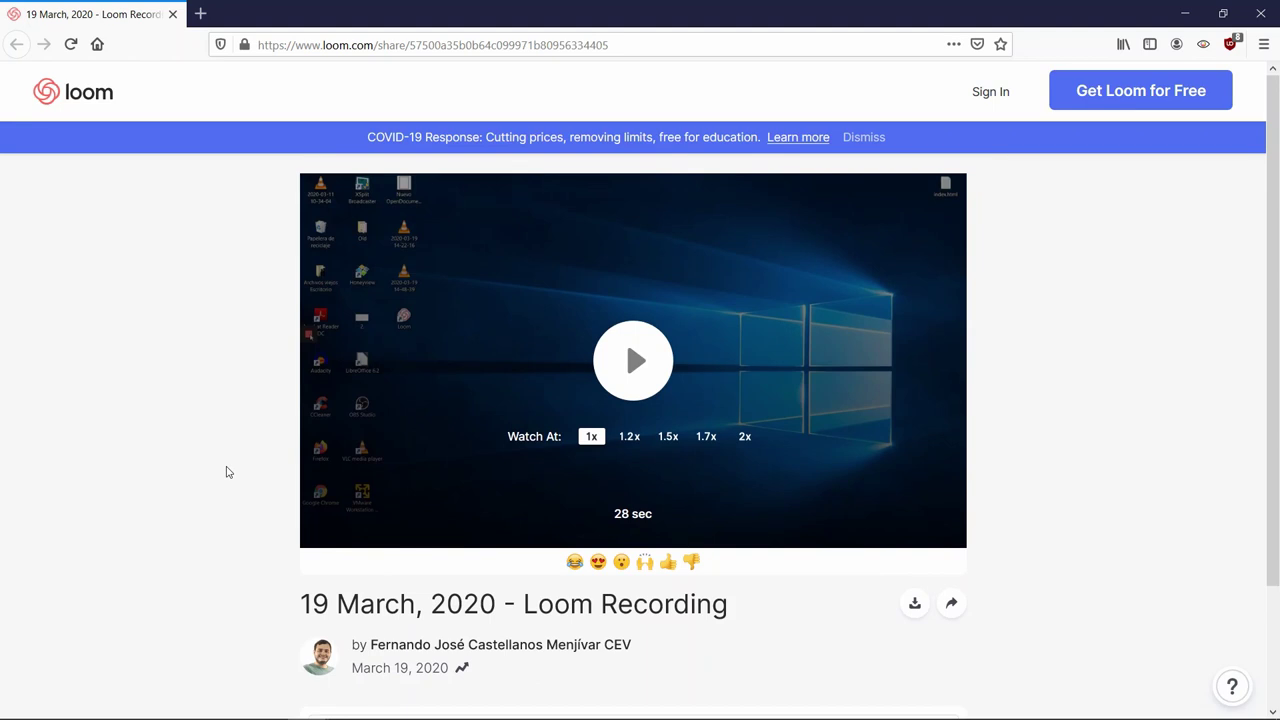
scroll(227, 472, "down", 3)
scroll(227, 472, "up", 3)
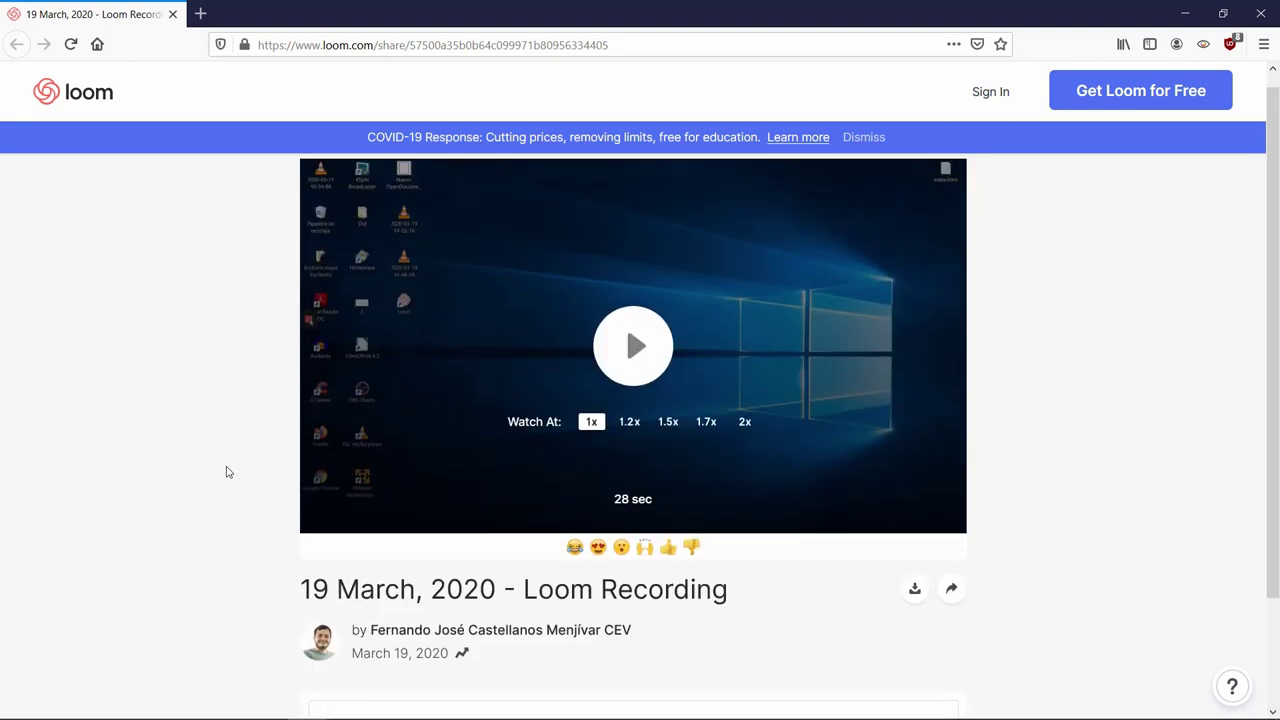
scroll(227, 472, "down", 3)
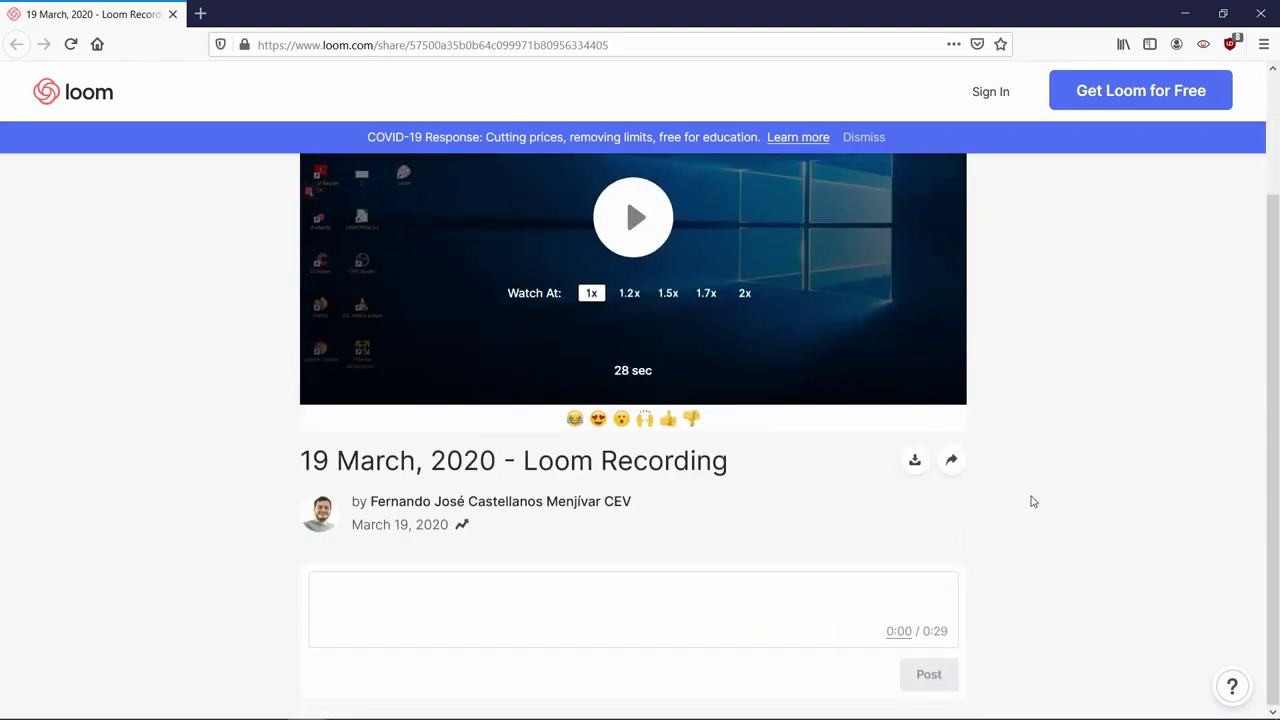
scroll(1033, 501, "up", 3)
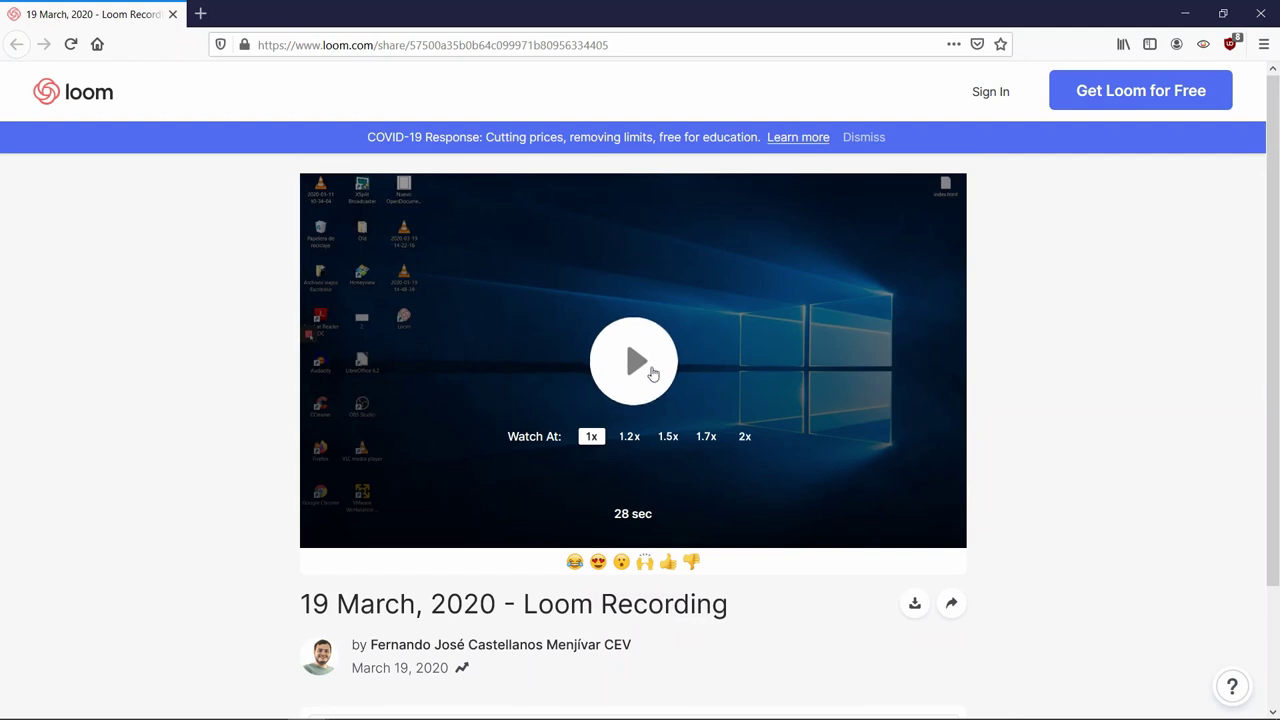
- Pause the video at 0:09 and add a thumbs-up reaction signed with the viewer's name
left_click(651, 368)
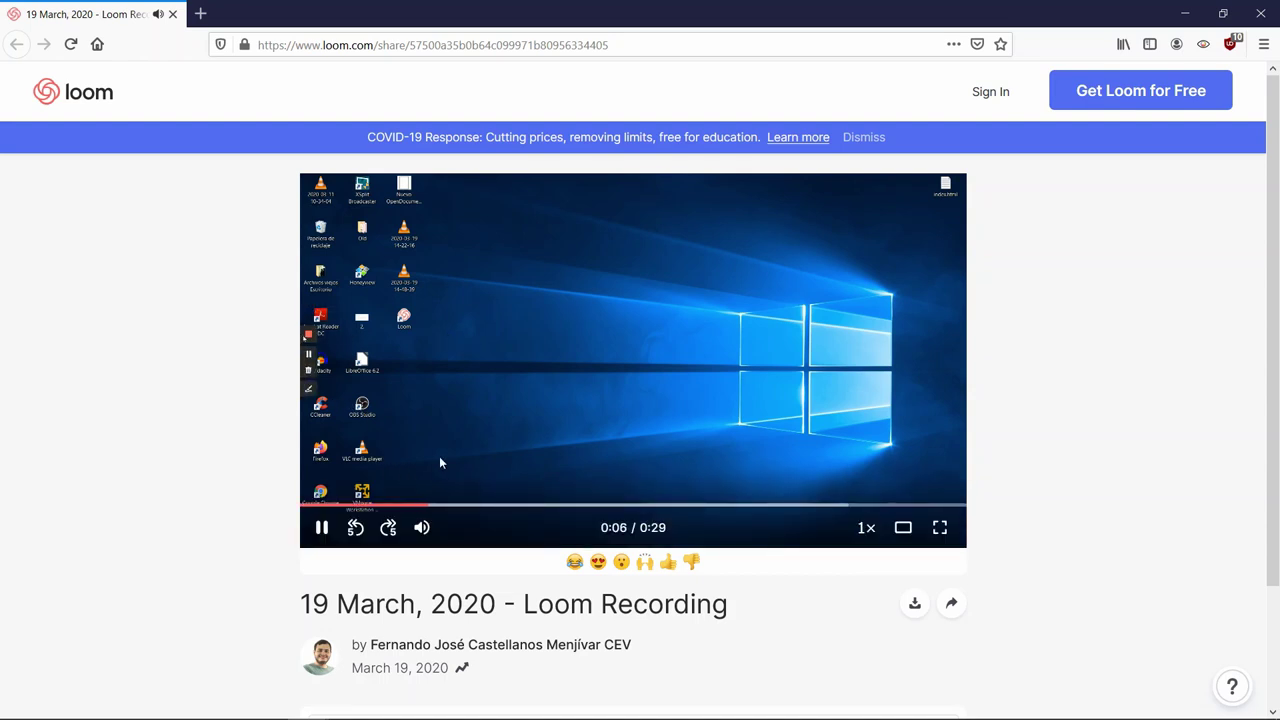
left_click(322, 531)
left_click(667, 561)
left_click(670, 563)
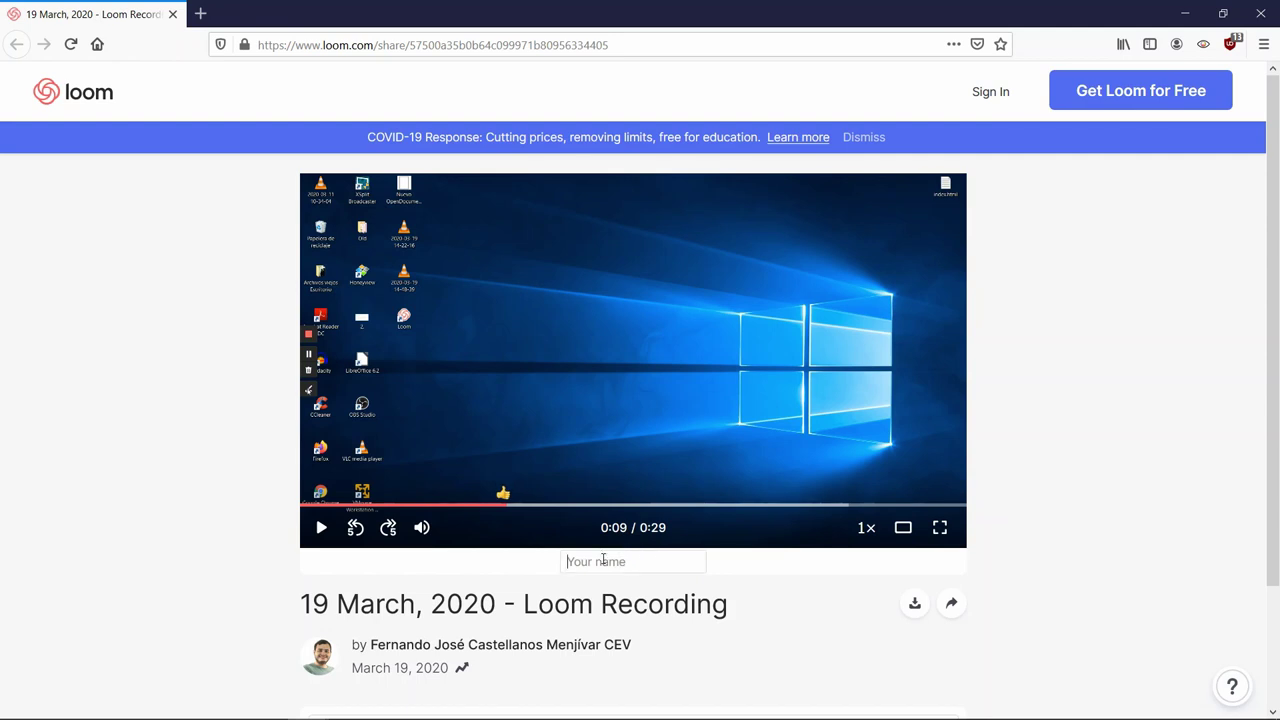
type("Fernando")
key("Return")
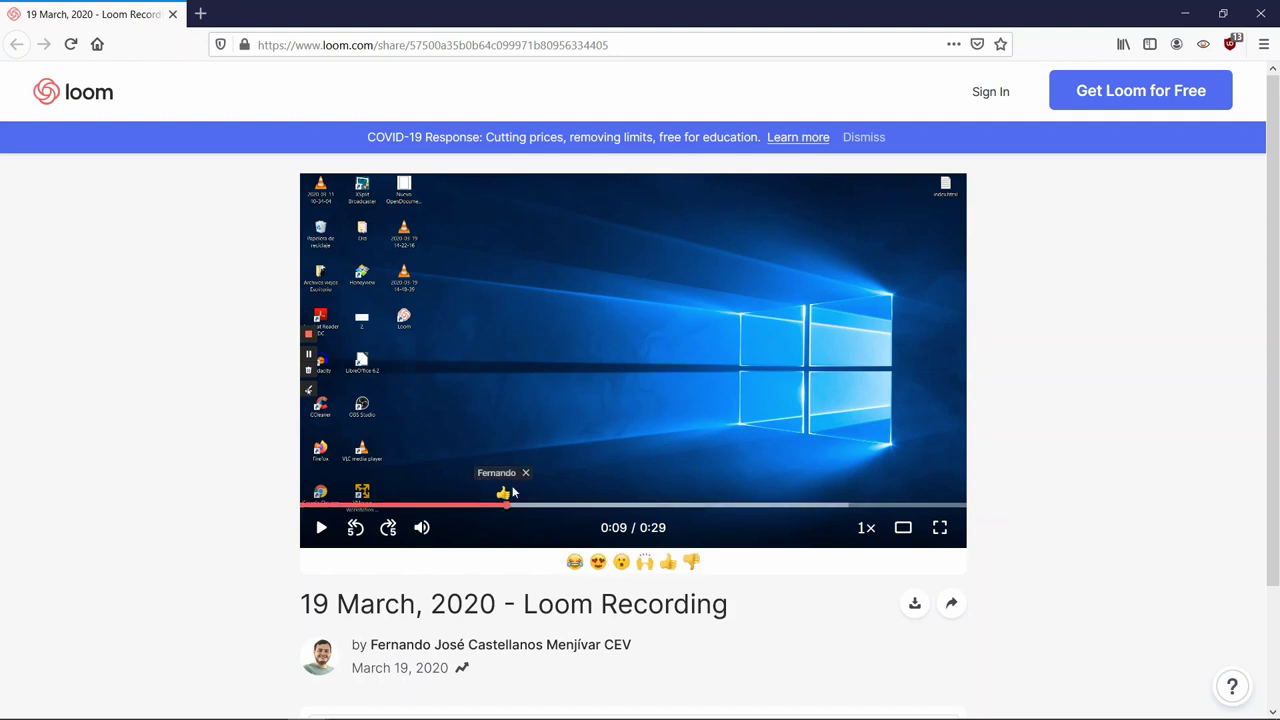
mouse_move(506, 488)
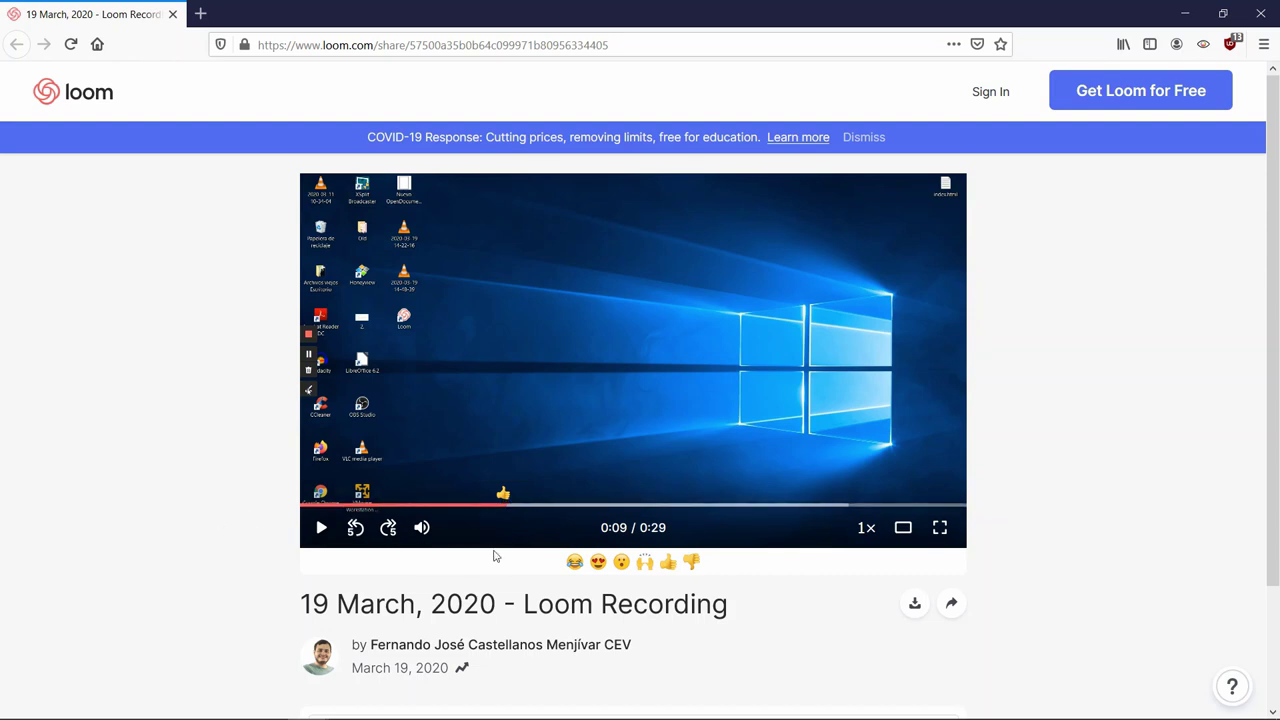
- Post the comment 'Buen momento!' at the 0:12 mark, signed with the viewer's full name
left_click(589, 507)
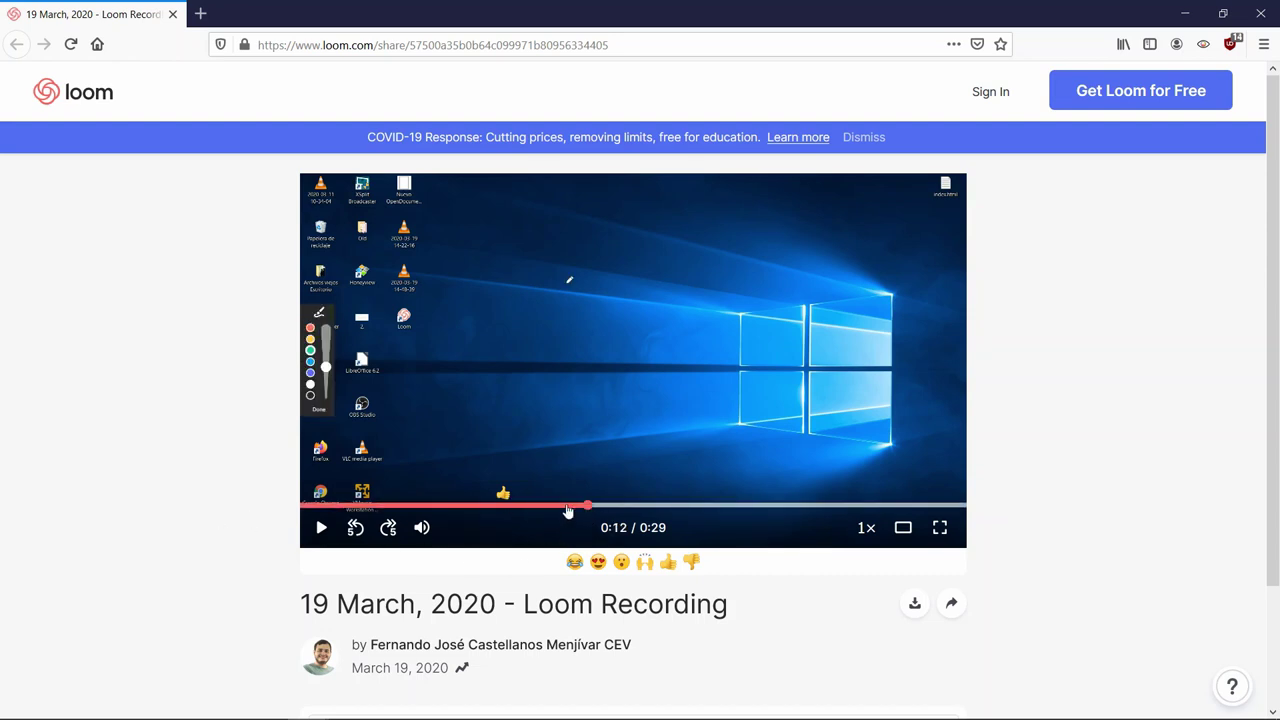
scroll(237, 478, "down", 3)
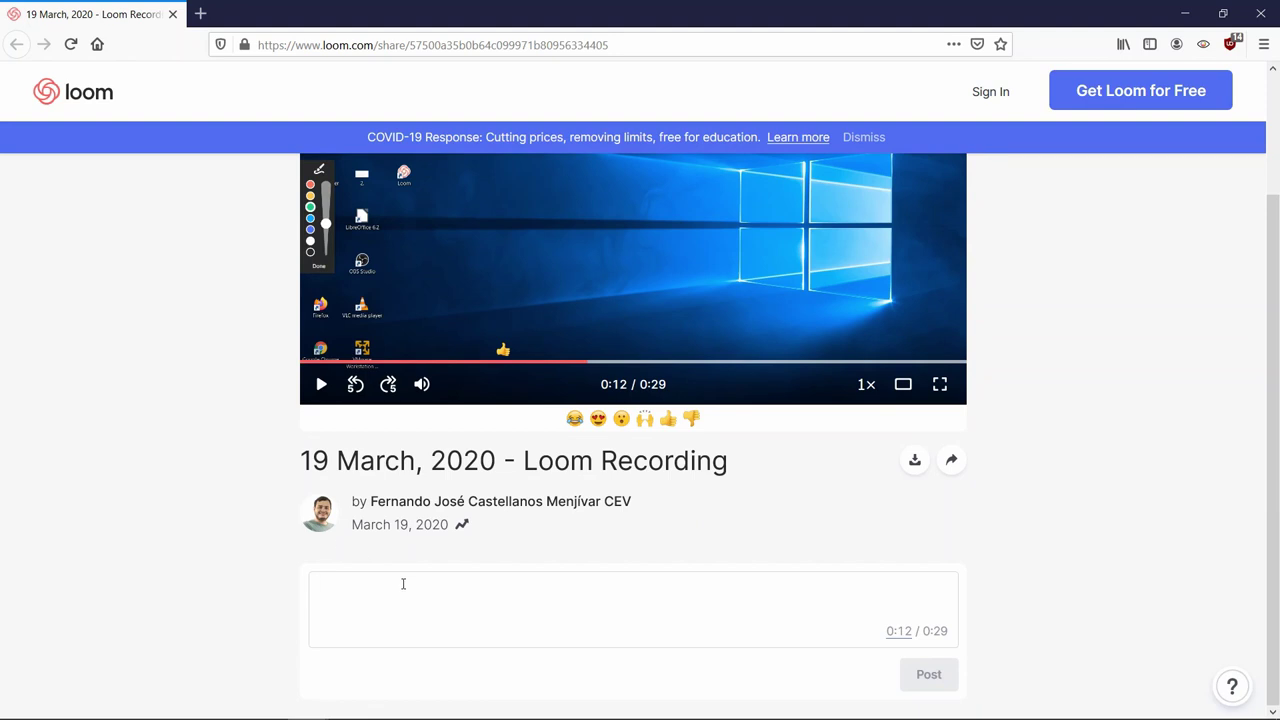
type("Buen ")
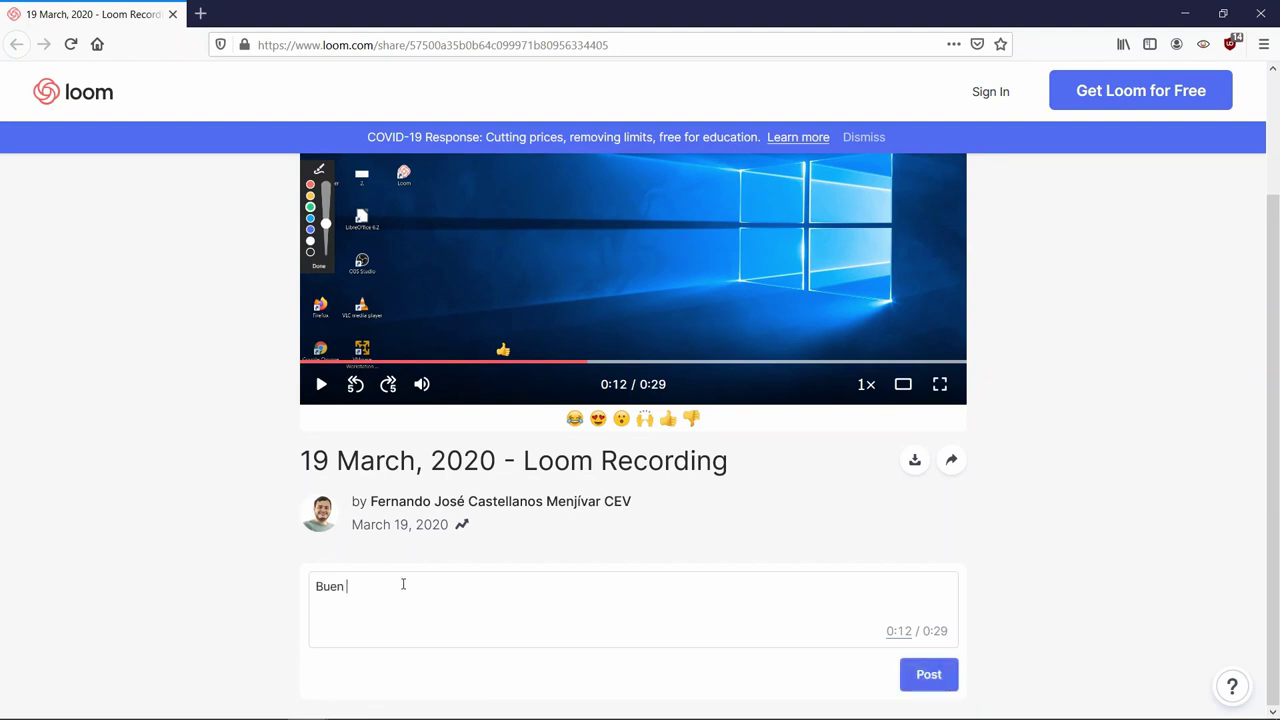
type("momento!")
left_click(926, 672)
scroll(430, 545, "down", 1)
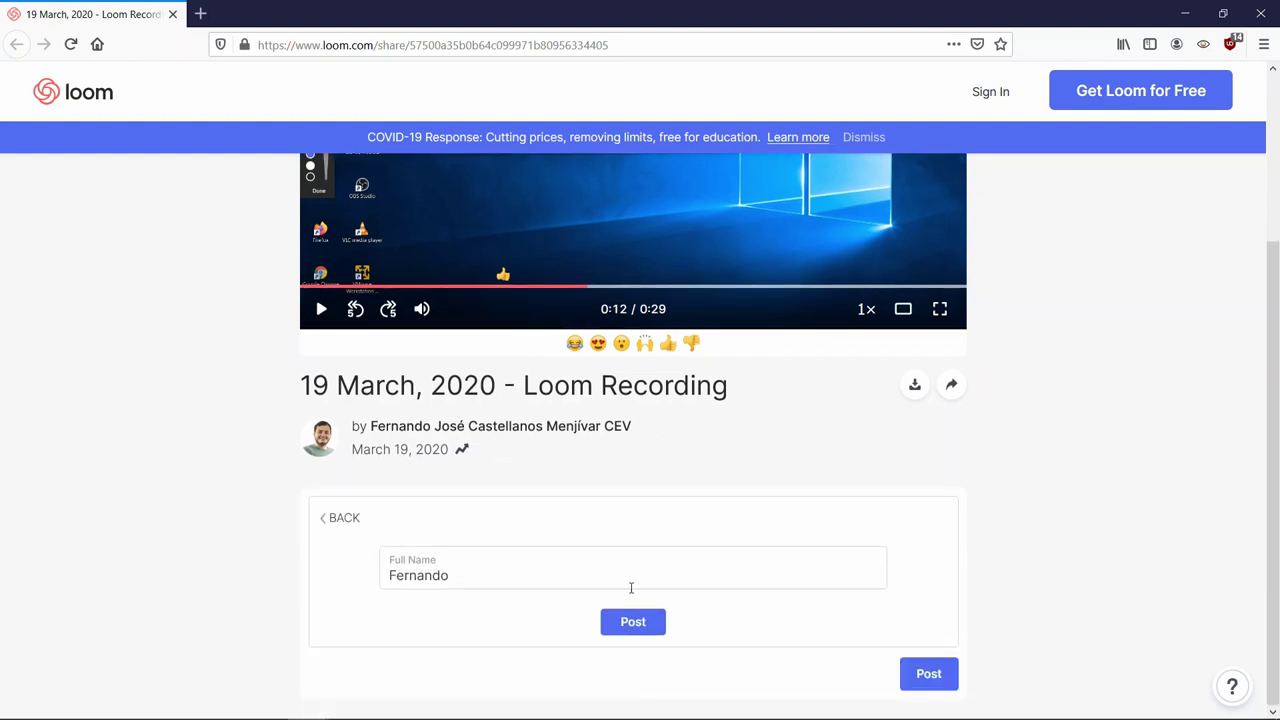
left_click(633, 622)
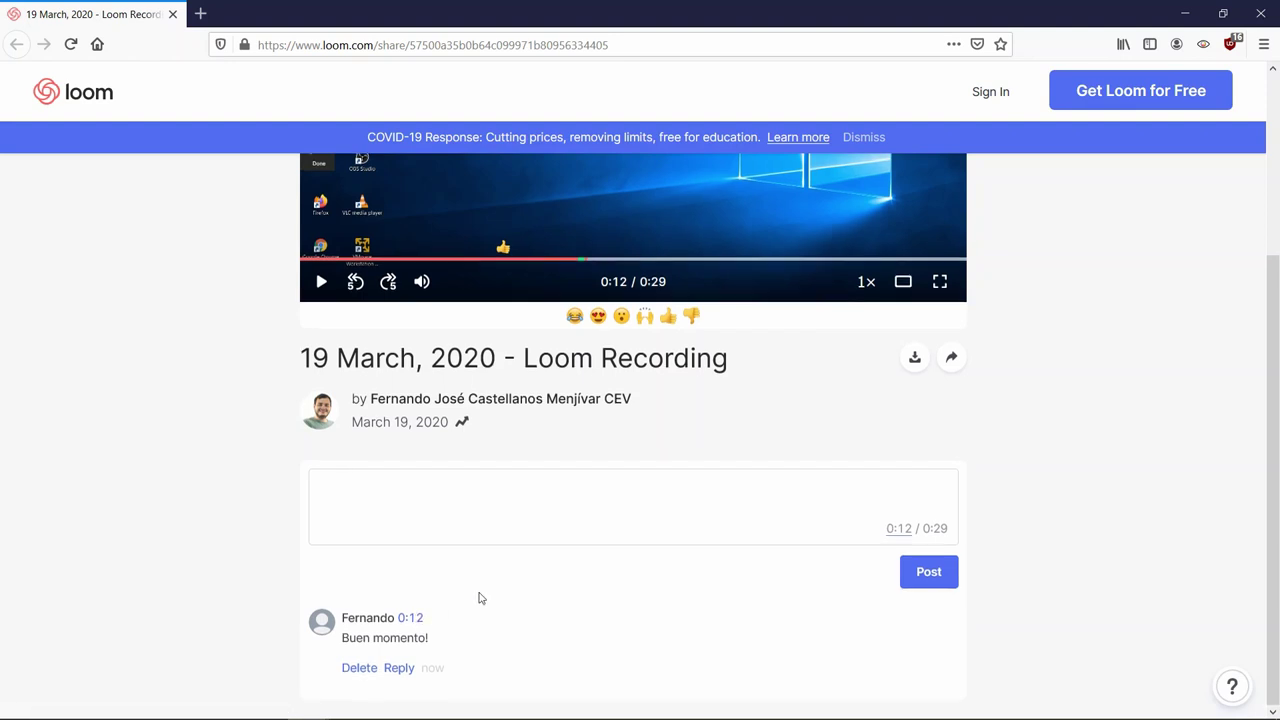
scroll(476, 598, "up", 3)
scroll(666, 406, "down", 2)
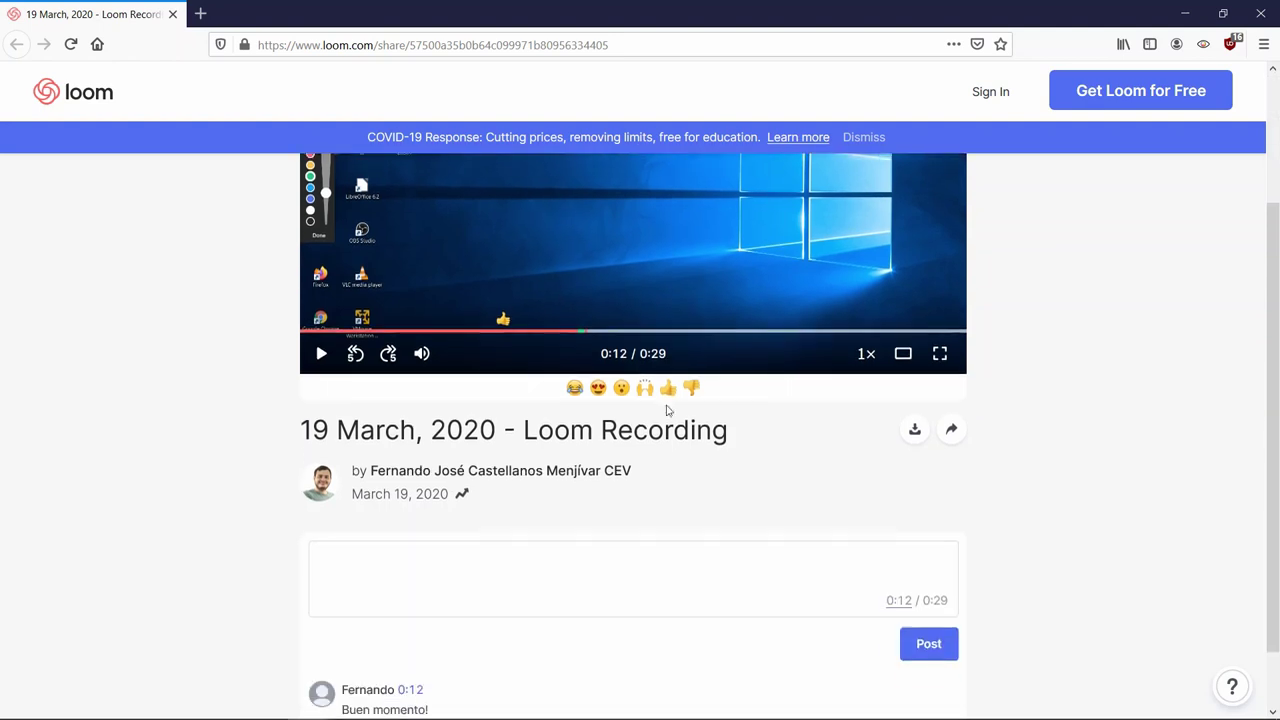
scroll(666, 470, "up", 2)
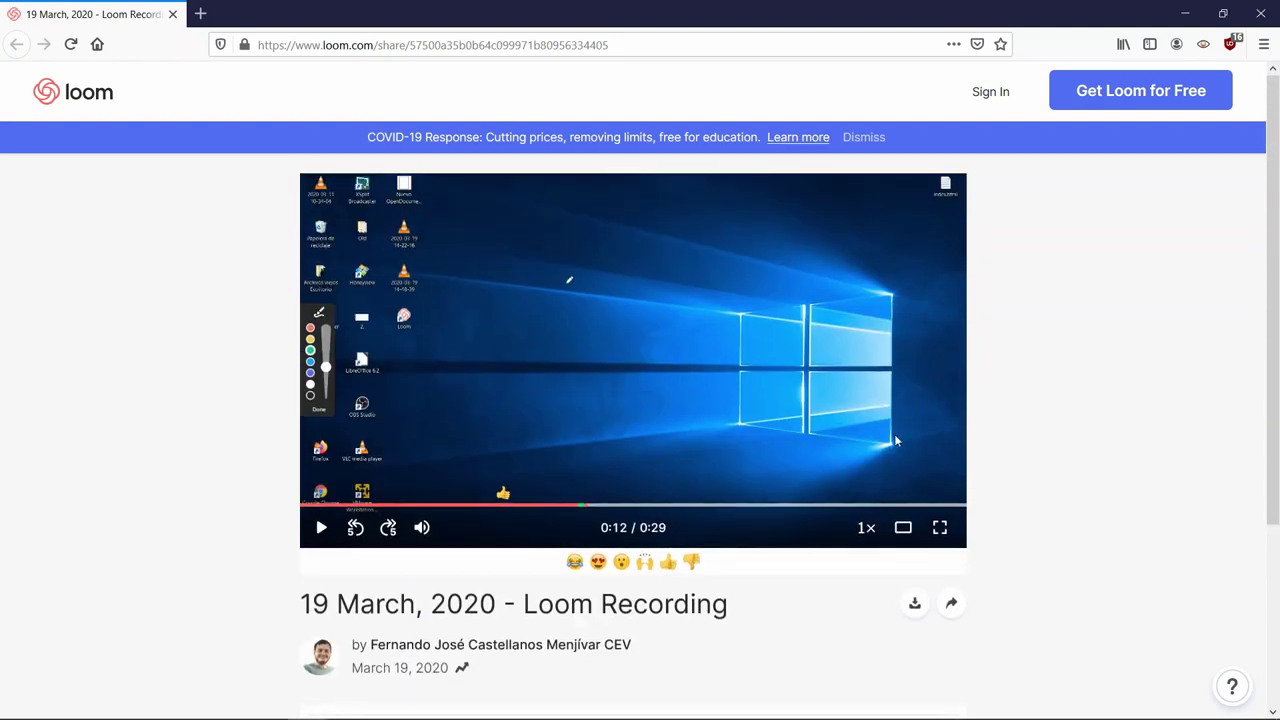
scroll(890, 460, "down", 1)
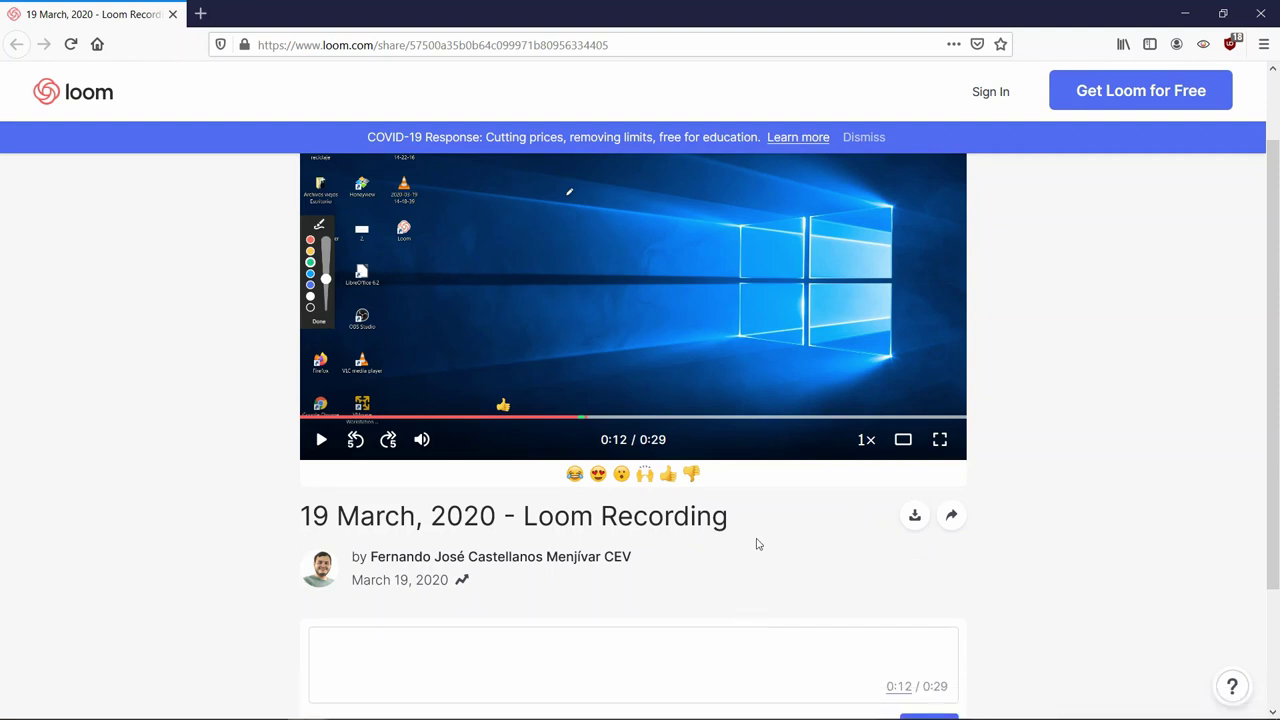
scroll(757, 544, "up", 2)
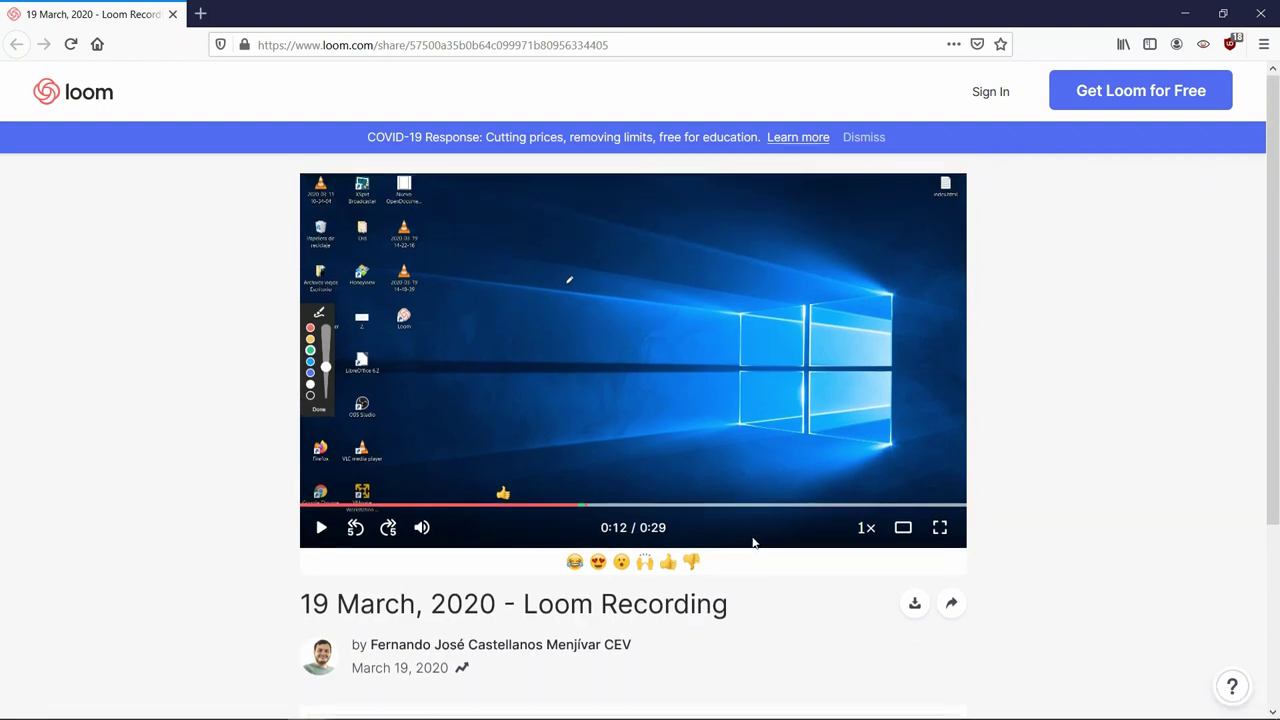